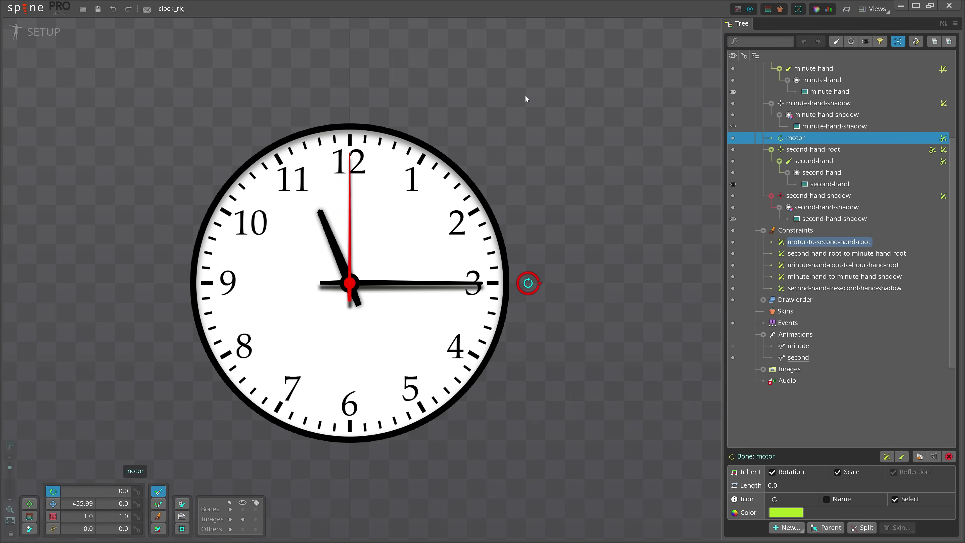
Rotate the motor bone to test how the clock hands are driven, and undo the rotation.
drag(530, 72, 646, 425)
scroll(417, 281, up, 3)
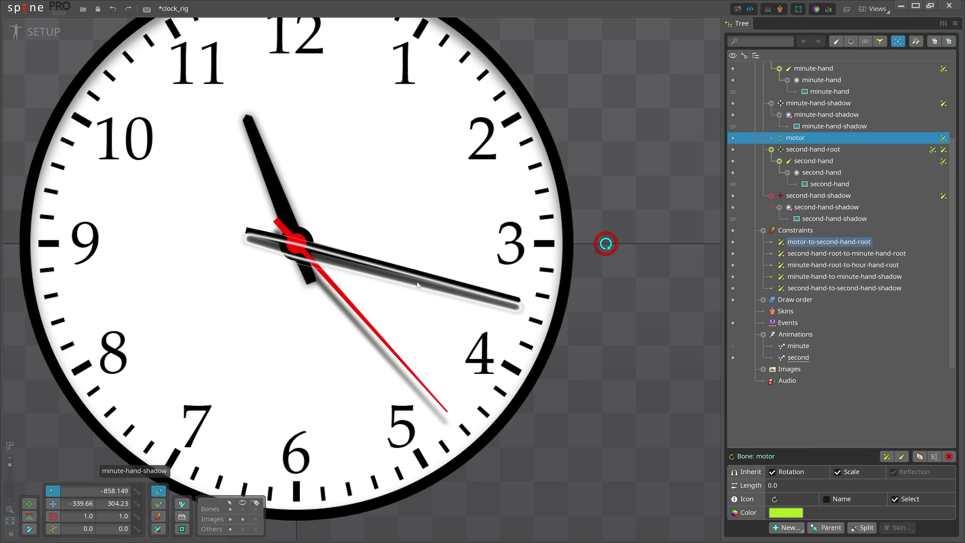
scroll(416, 282, down, 1)
drag(414, 285, 447, 309)
key(ctrl+z)
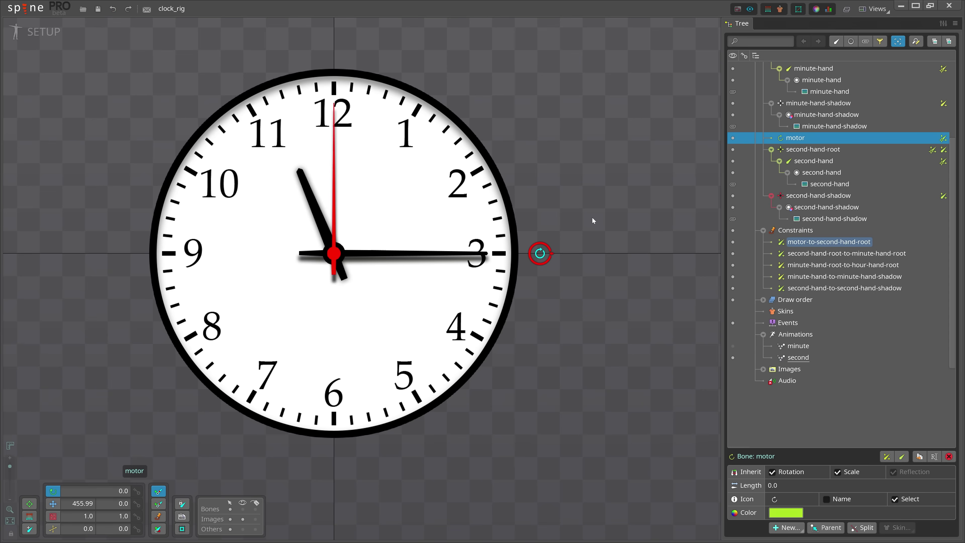
Rotate the minute-hand bone independently of the motor, and undo the rotation.
click(426, 253)
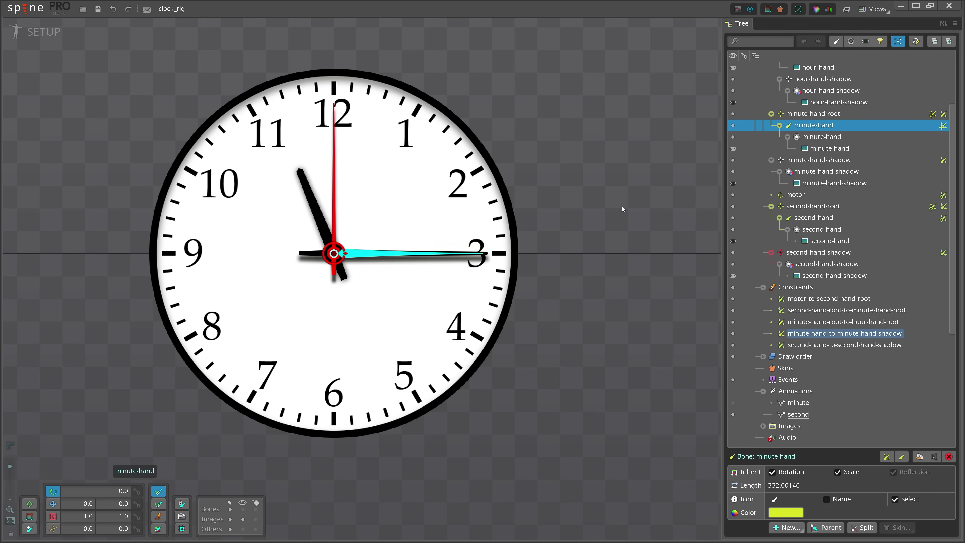
drag(621, 206, 614, 297)
key(ctrl+z)
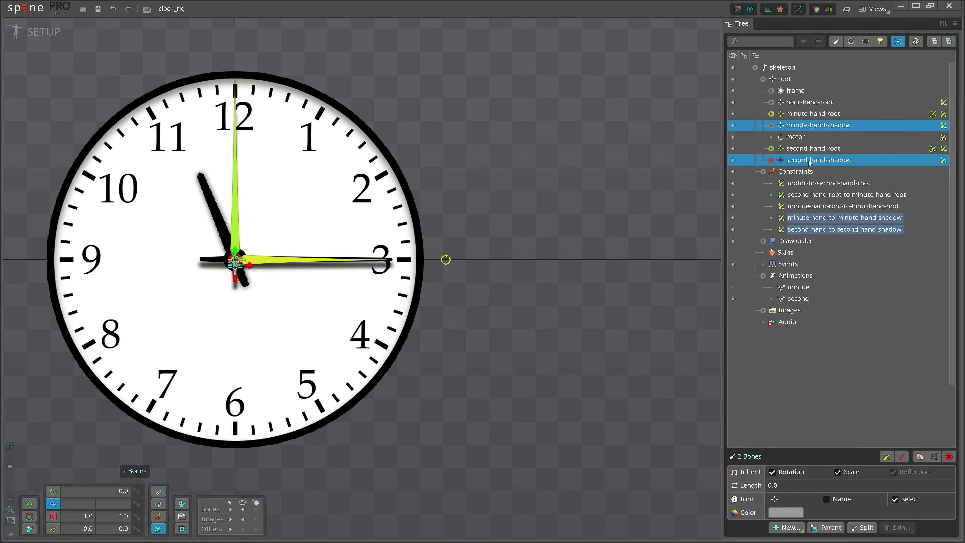
Expand the minute-hand-shadow and second-hand-shadow bones, move both together away from the clock centre, and undo the move.
click(770, 160)
click(771, 125)
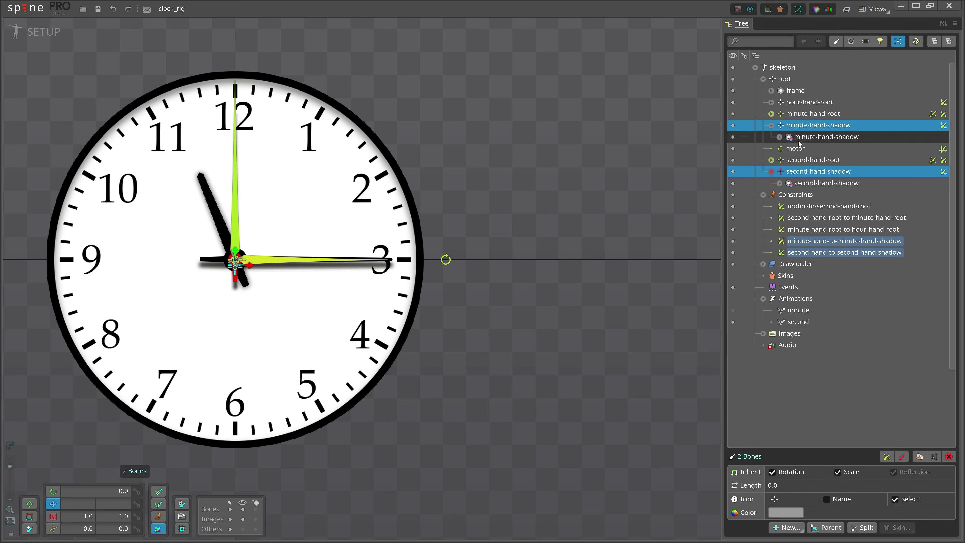
drag(521, 198, 696, 297)
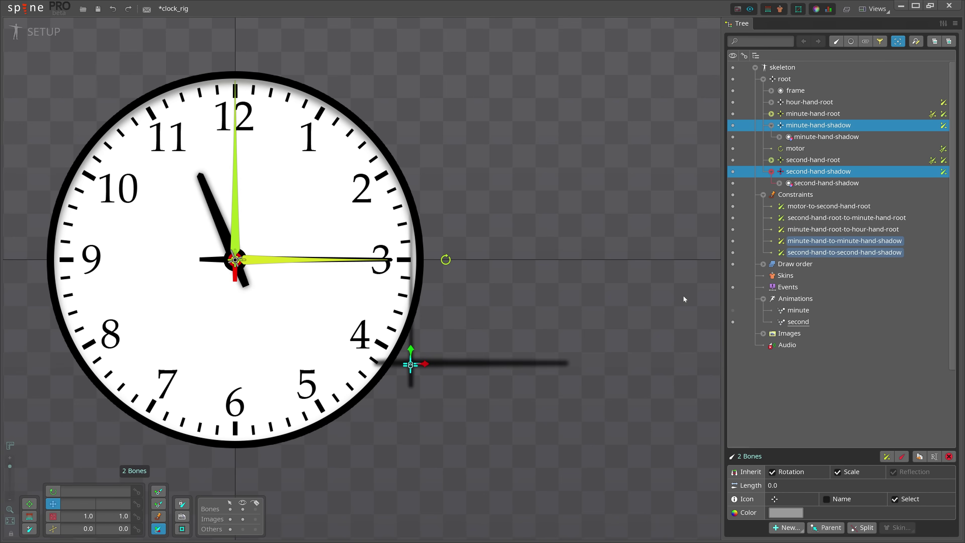
key(ctrl+z)
scroll(287, 261, up, 3)
scroll(520, 216, down, 3)
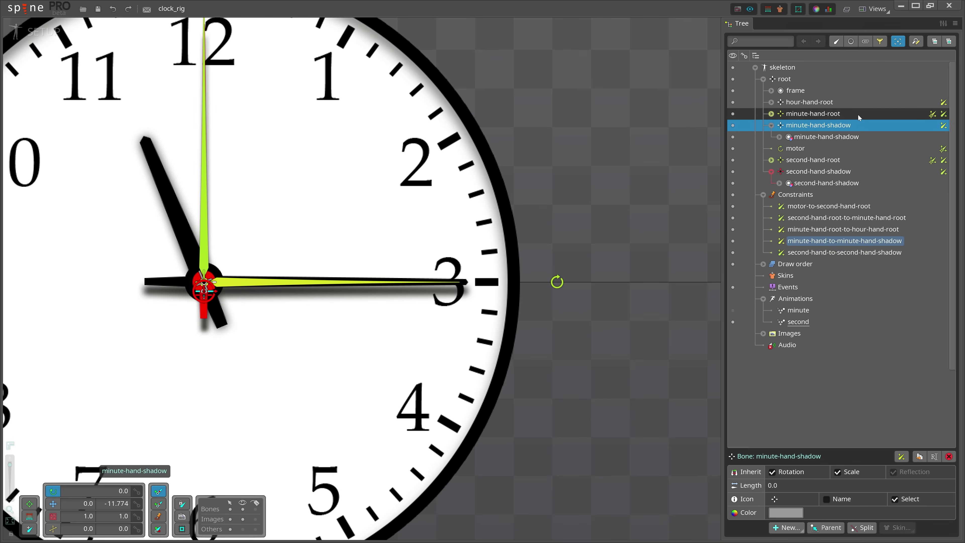
Examine the minute-hand-to-minute-hand-shadow and second-hand-to-second-hand-shadow transform constraints.
click(840, 242)
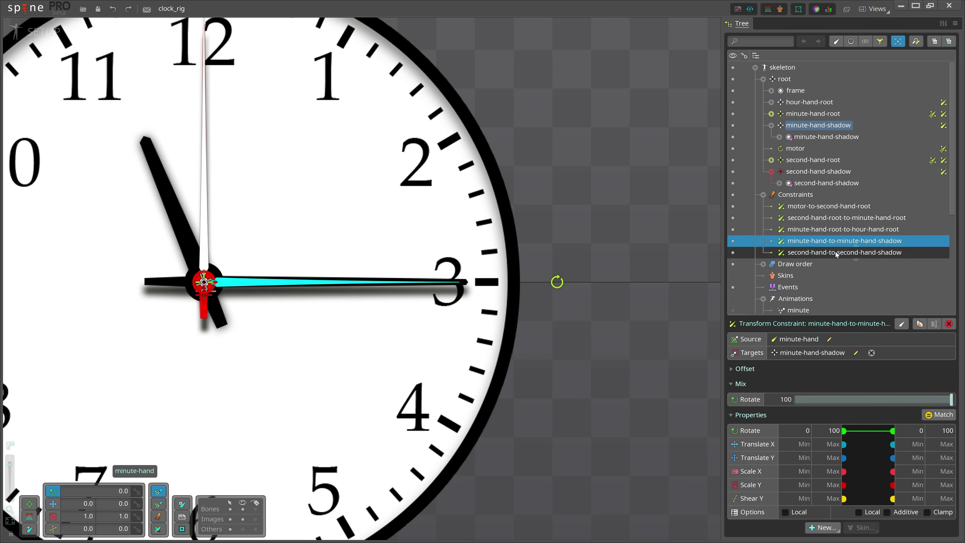
click(820, 252)
Rotate the motor bone with the shadow bones expanded, and undo the rotation.
scroll(517, 274, down, 3)
drag(440, 260, 194, 91)
key(ctrl+z)
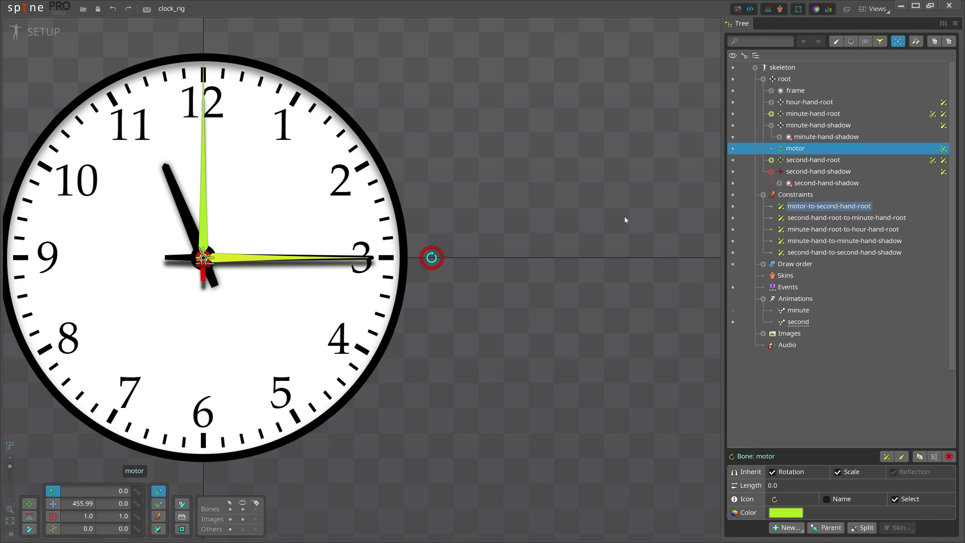
Examine the motor-to-second-hand-root constraint and mark the rotate ranges of the second-hand-root-to-minute-hand-root constraint and the 90-degree position at 12 o'clock.
click(811, 209)
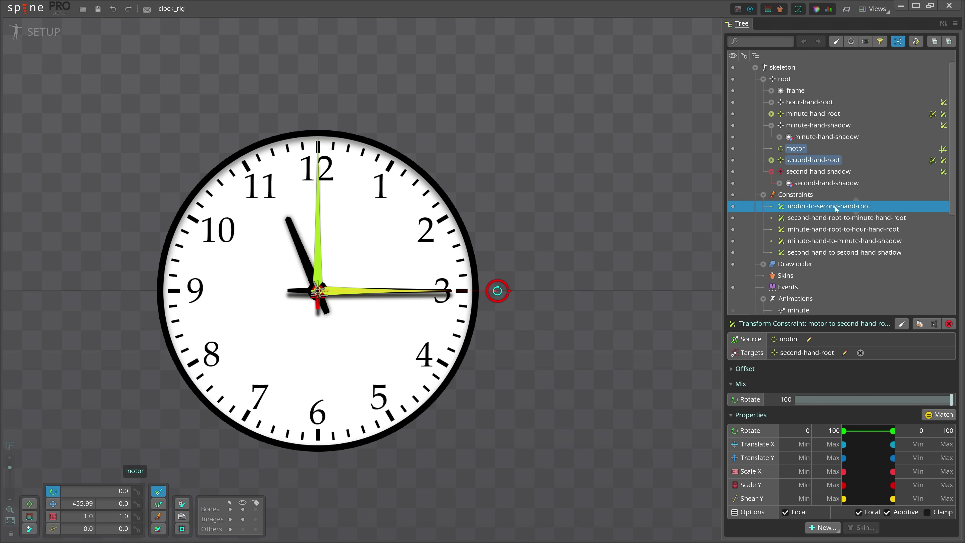
click(795, 220)
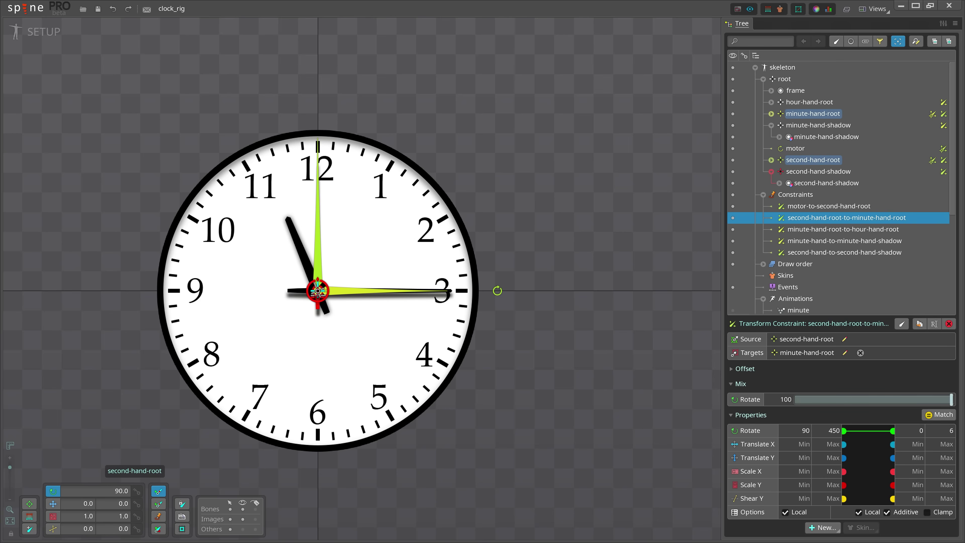
mouse_move(794, 426)
mouse_down()
mouse_move(836, 418)
mouse_move(845, 430)
mouse_move(827, 445)
mouse_move(798, 429)
mouse_up()
mouse_move(314, 98)
mouse_down()
mouse_move(323, 135)
mouse_move(330, 113)
mouse_up()
mouse_move(382, 82)
mouse_down()
mouse_move(375, 103)
mouse_move(399, 101)
mouse_move(399, 89)
mouse_up()
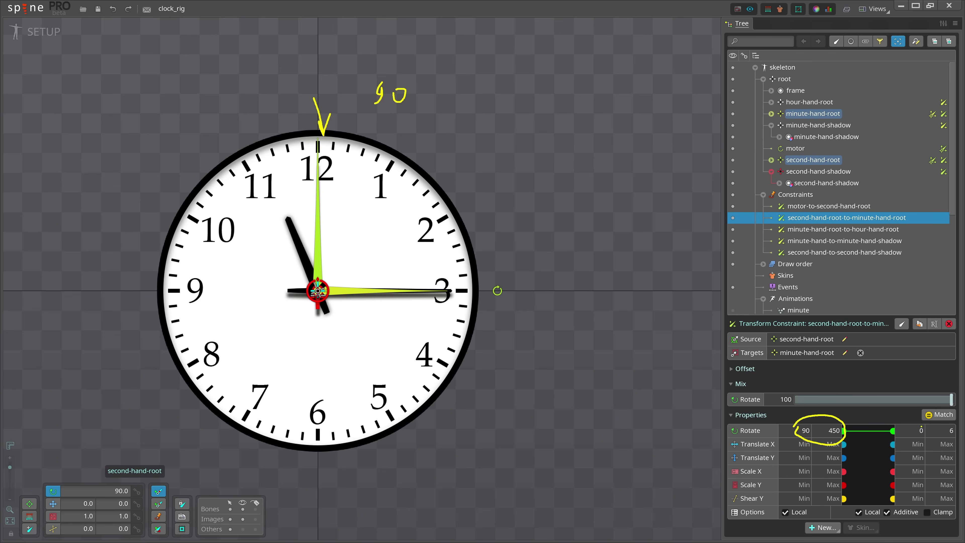
mouse_move(912, 434)
mouse_down()
mouse_move(923, 436)
mouse_move(920, 423)
mouse_move(945, 437)
mouse_move(956, 429)
mouse_up()
drag(454, 349, 448, 358)
key(Escape)
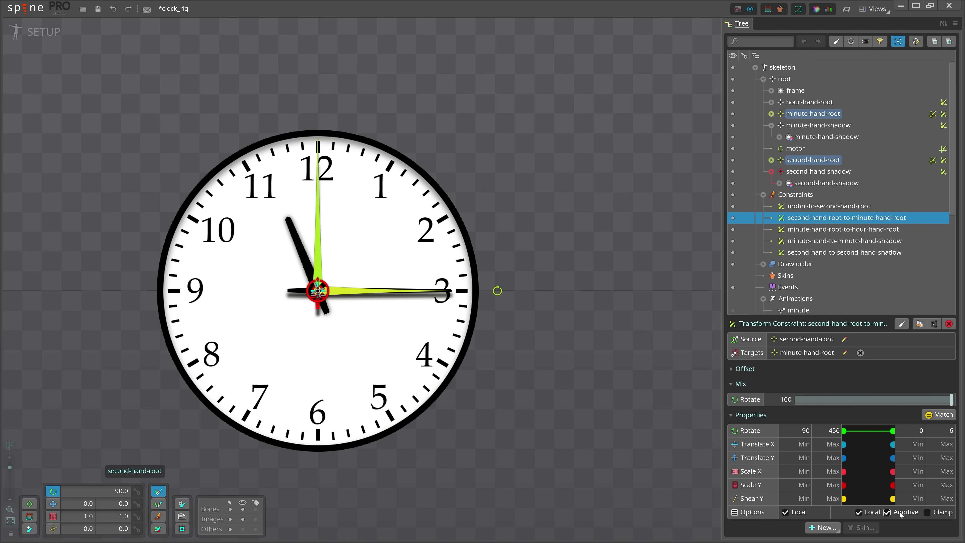
Annotate the 12 o'clock starting point and the direction of rotation around the clock face.
scroll(658, 368, up, 1)
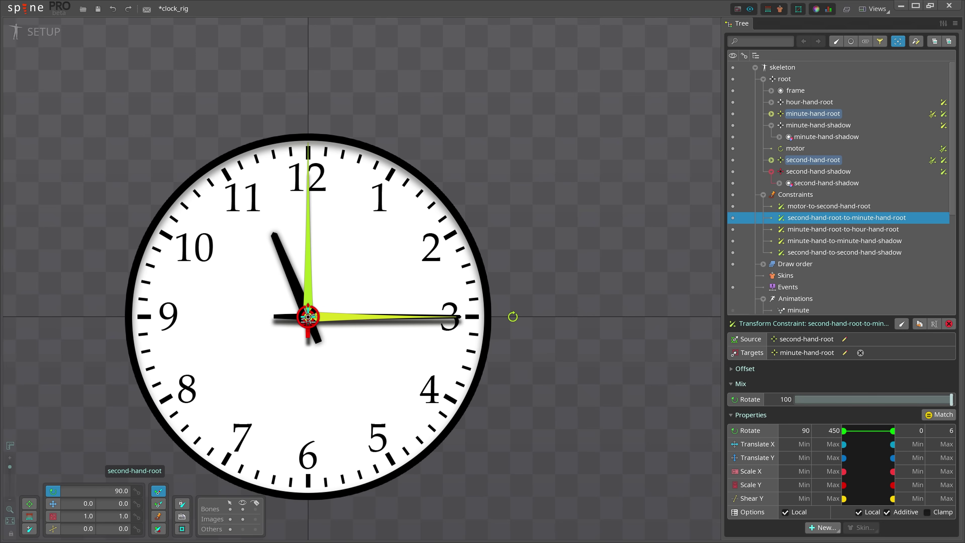
drag(308, 112, 310, 136)
mouse_move(305, 121)
mouse_down()
mouse_move(309, 136)
mouse_move(318, 116)
mouse_up()
mouse_move(343, 226)
mouse_down()
mouse_move(441, 287)
mouse_move(420, 271)
mouse_up()
drag(446, 267, 443, 286)
Turn the Additive option of the motor-to-second-hand-root constraint off and back on to compare its effect on the second hand.
click(782, 232)
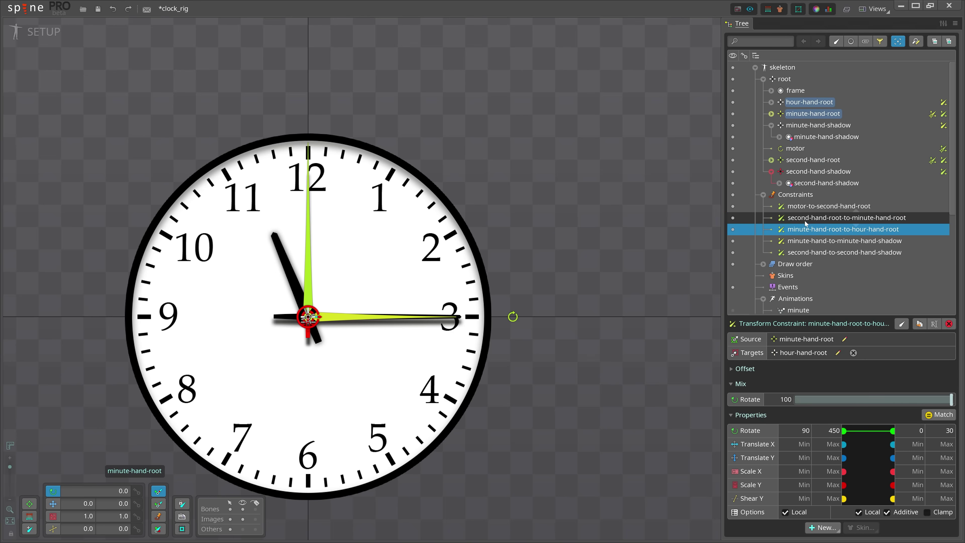
click(802, 207)
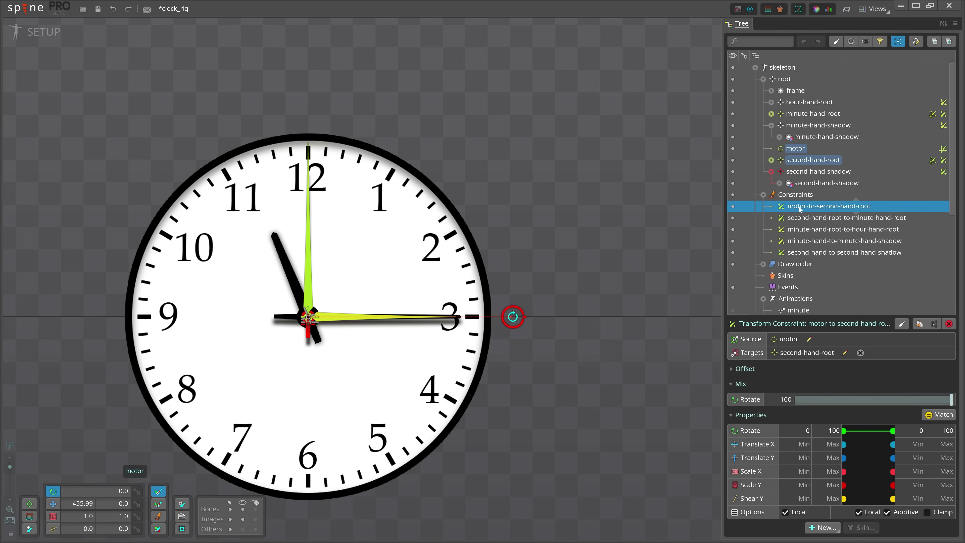
click(906, 515)
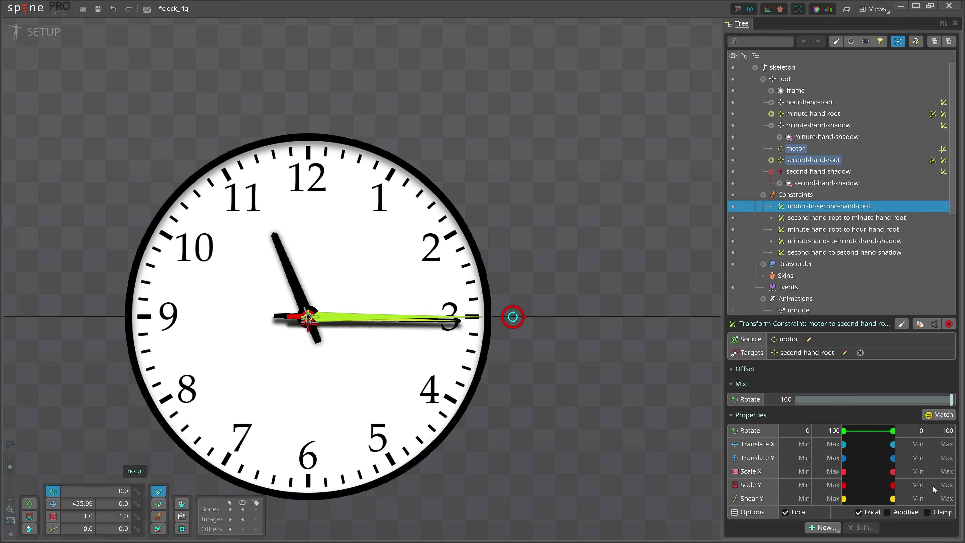
click(907, 514)
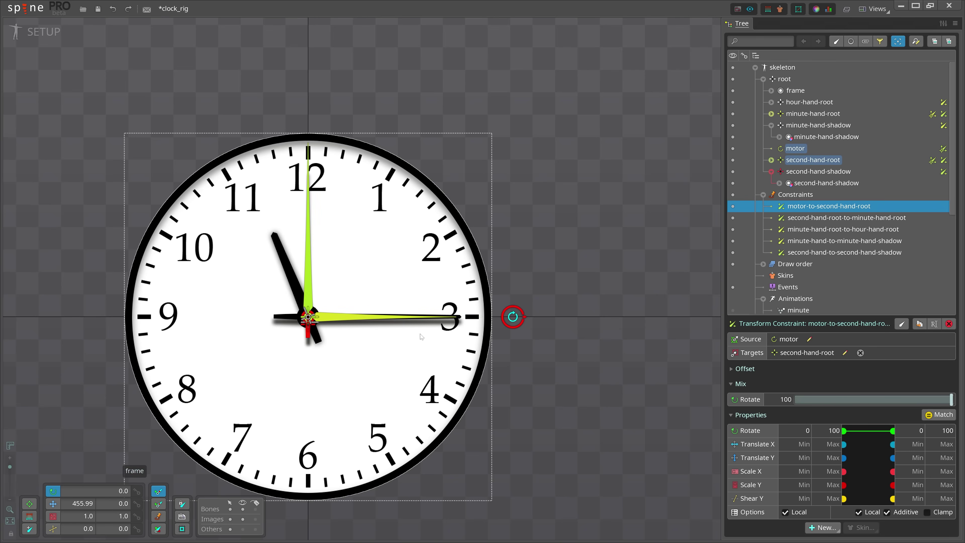
Rotate the second-hand-root bone directly to test the constraint chain, and undo the rotation.
click(805, 160)
drag(547, 148, 646, 311)
key(ctrl+z)
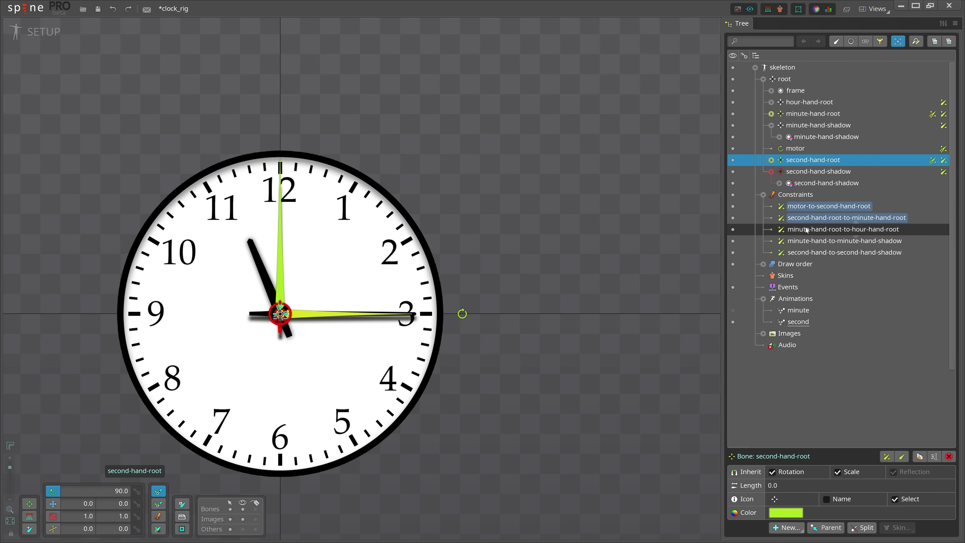
Examine the rotate mapping of the minute-hand-root-to-hour-hand-root constraint and mark one hour segment between 4 and 5 on the dial.
click(806, 229)
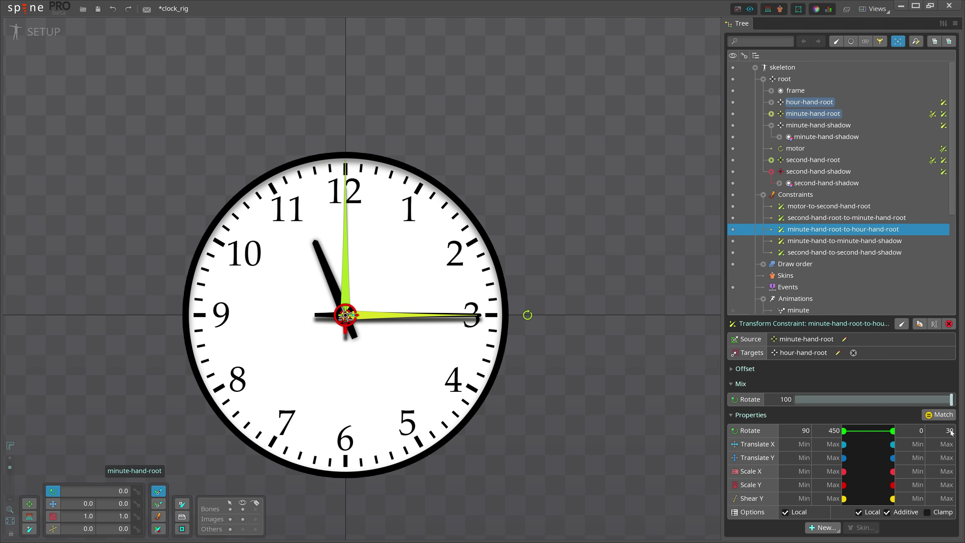
click(803, 431)
click(920, 430)
drag(571, 403, 603, 395)
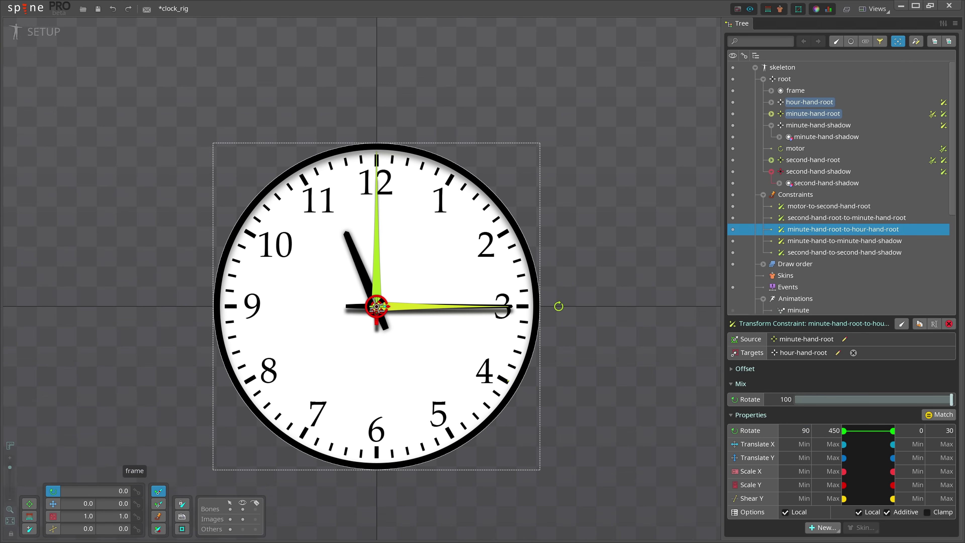
mouse_move(509, 380)
mouse_down()
mouse_move(519, 398)
mouse_move(462, 441)
mouse_up()
mouse_move(496, 383)
mouse_down()
mouse_move(508, 386)
mouse_move(483, 406)
mouse_up()
key(Escape)
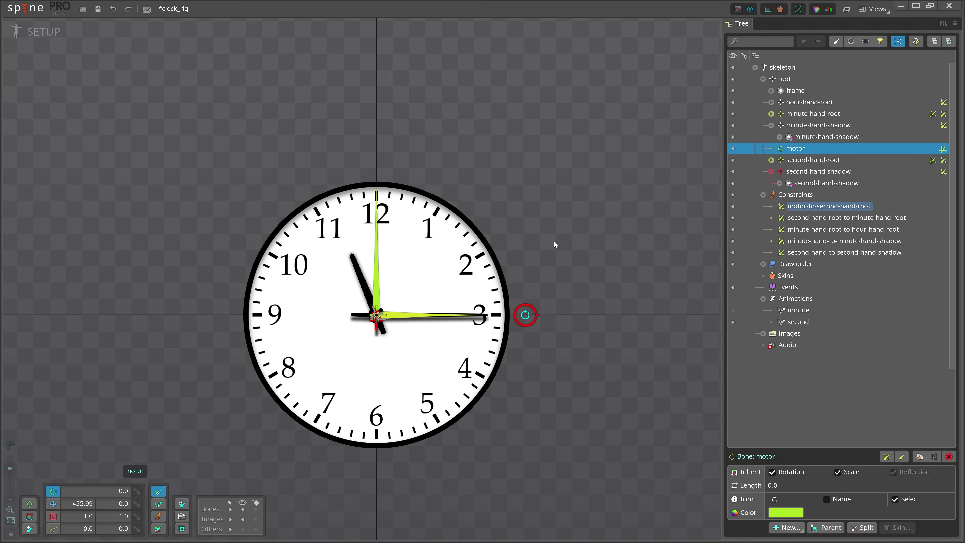
Test-rotate the minute-hand bone and the motor bone to compare independent and driven movement.
click(457, 315)
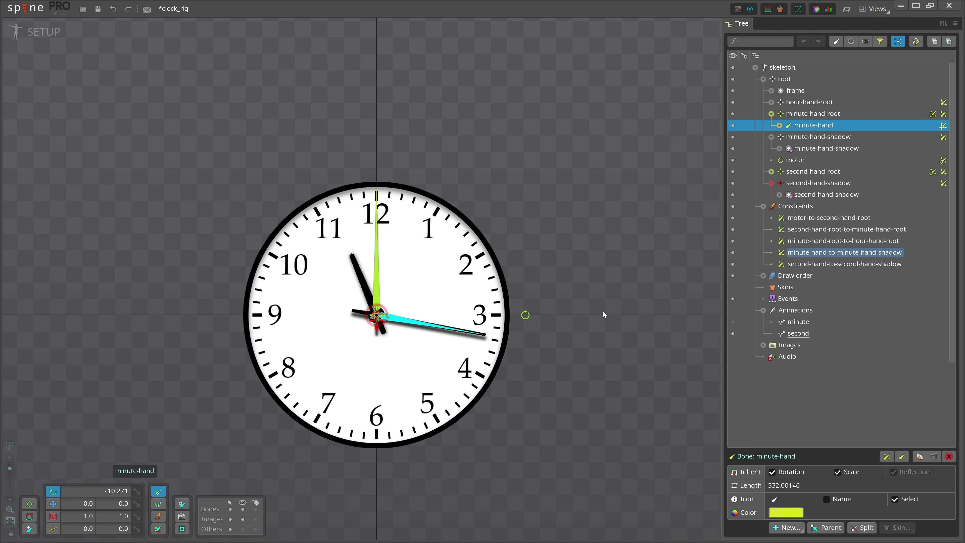
click(526, 314)
drag(529, 309, 513, 213)
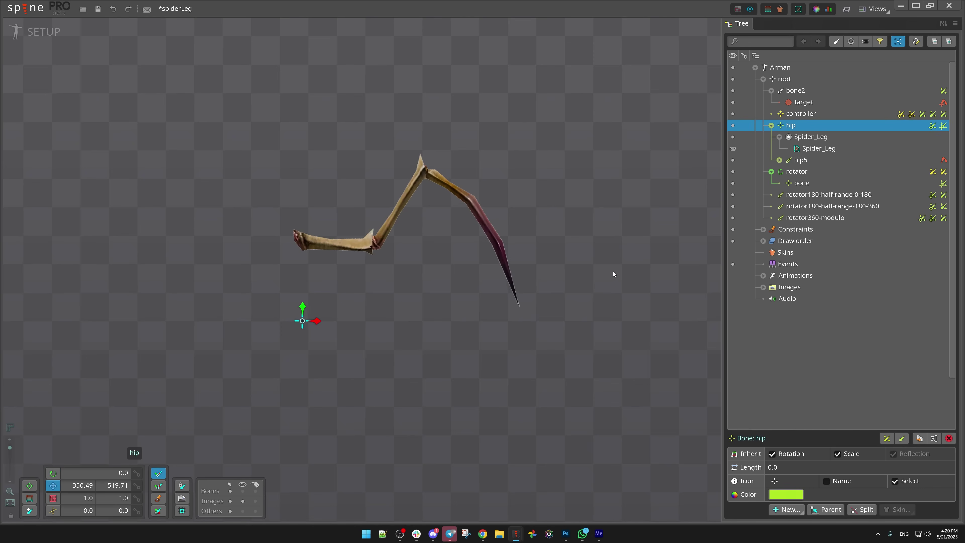
In the spiderLeg project, move the hip bone to about 392, 578 and test how the leg rig follows.
drag(613, 270, 642, 242)
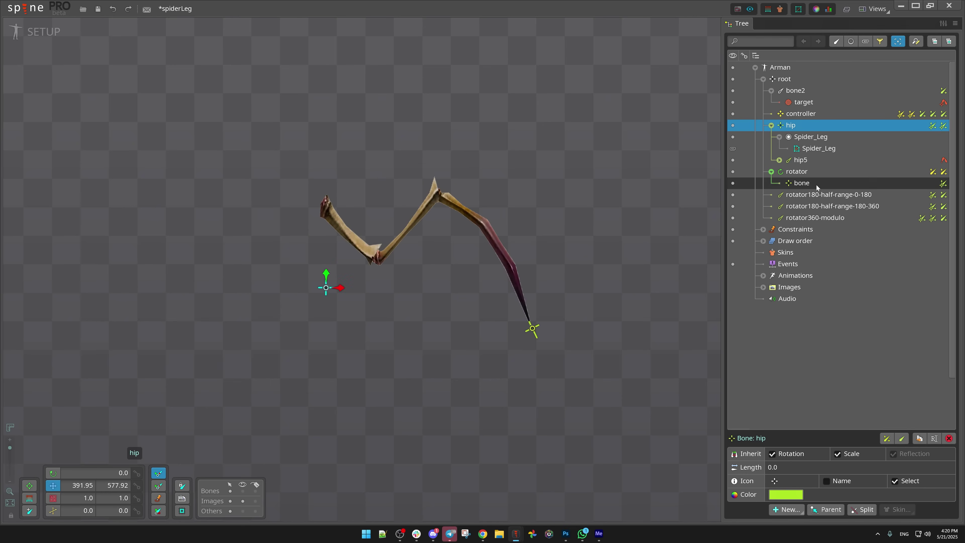
scroll(451, 227, down, 3)
drag(511, 327, 352, 307)
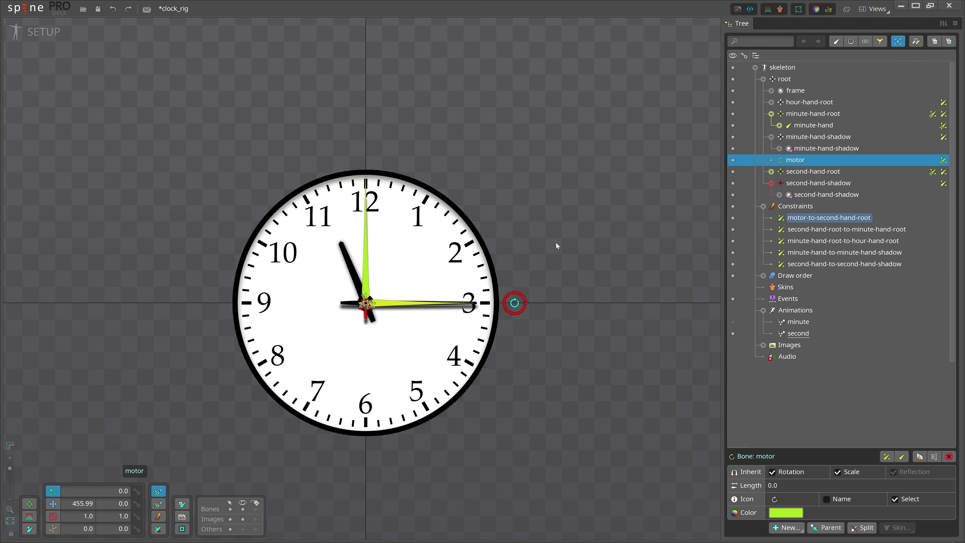
Switch to Animate mode and key the second-hand bone's rotation at frame 0 of the second animation.
click(364, 241)
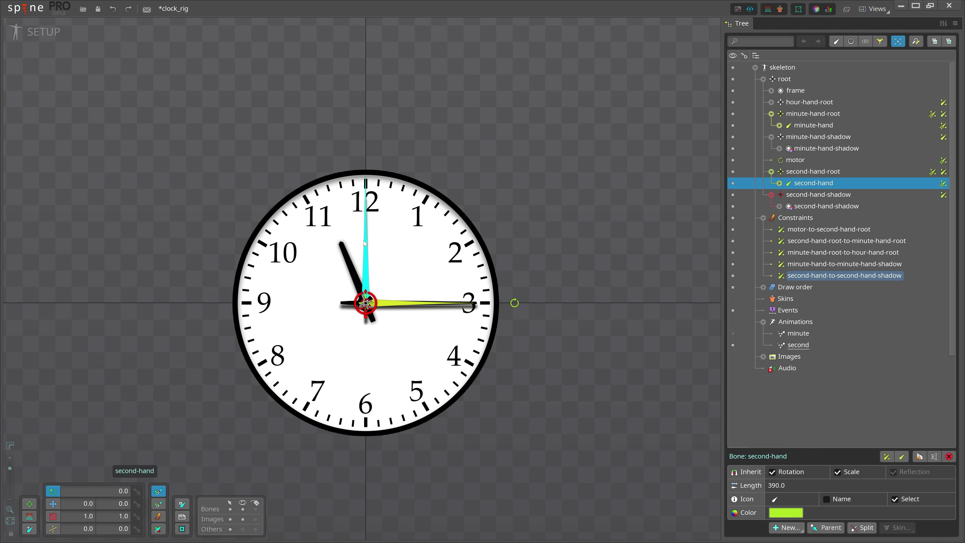
click(41, 31)
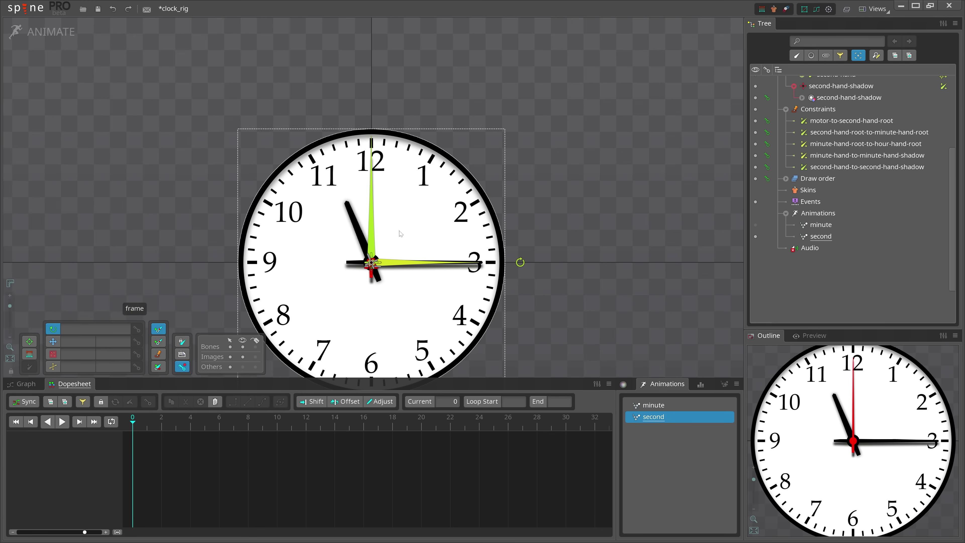
click(372, 205)
click(141, 327)
Key the second-hand bone's rotation at 6 degrees on frame 6.
click(219, 422)
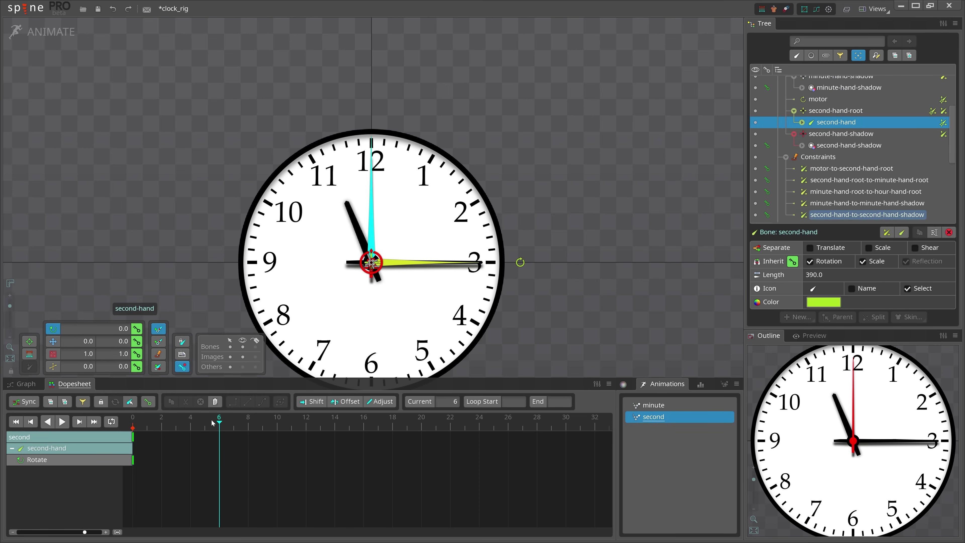
click(119, 328)
text(6)
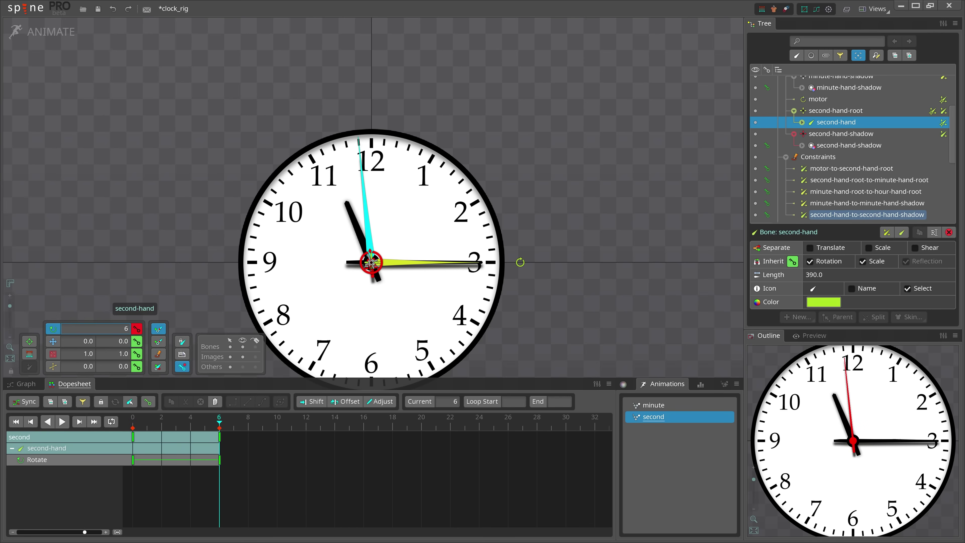
scroll(493, 117, up, 3)
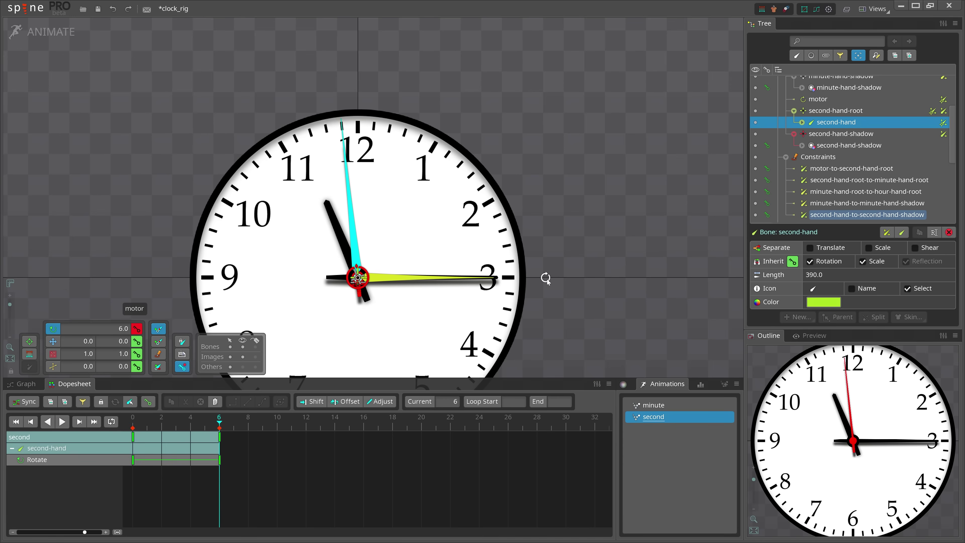
Return to Setup mode and create a slider constraint from the second animation.
key(ctrl+Tab)
click(813, 289)
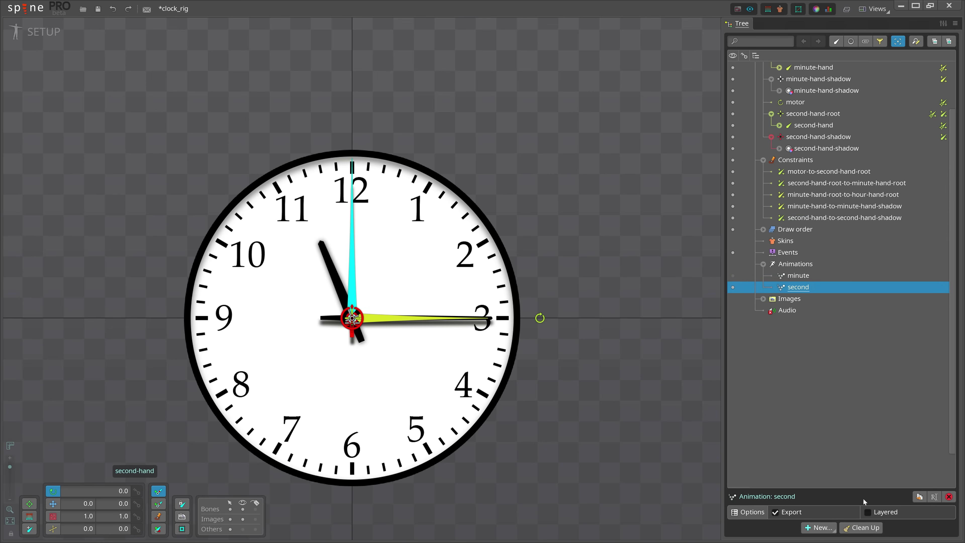
click(819, 527)
click(834, 494)
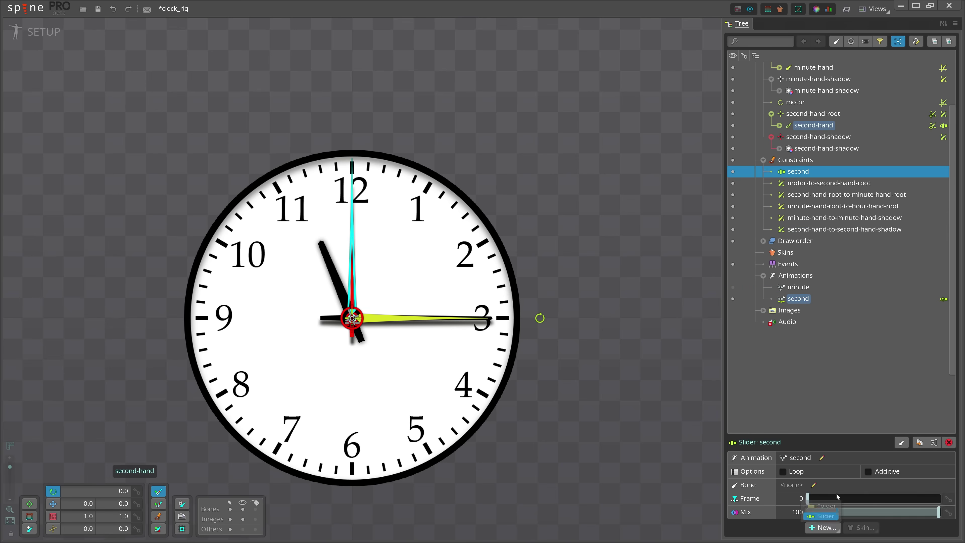
Assign second-hand-root as the bone that drives the second slider.
click(814, 485)
click(837, 117)
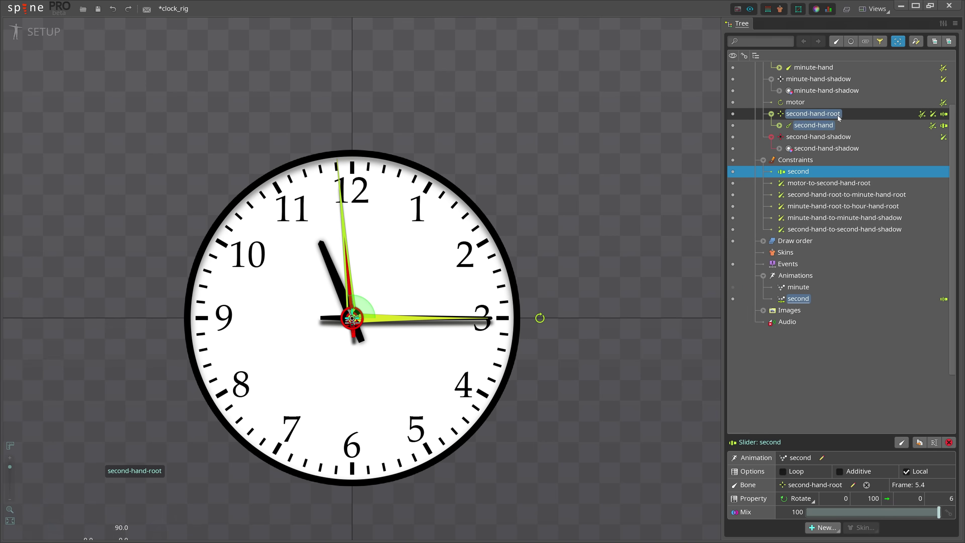
scroll(347, 86, up, 3)
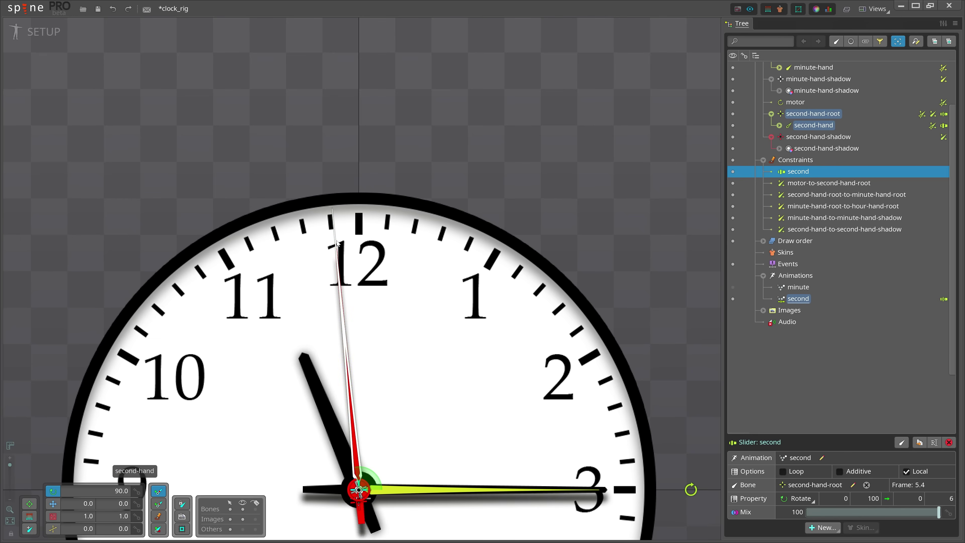
Examine the second hand's position near 12 and the settings of the second slider driven by second-hand-root.
scroll(367, 235, up, 3)
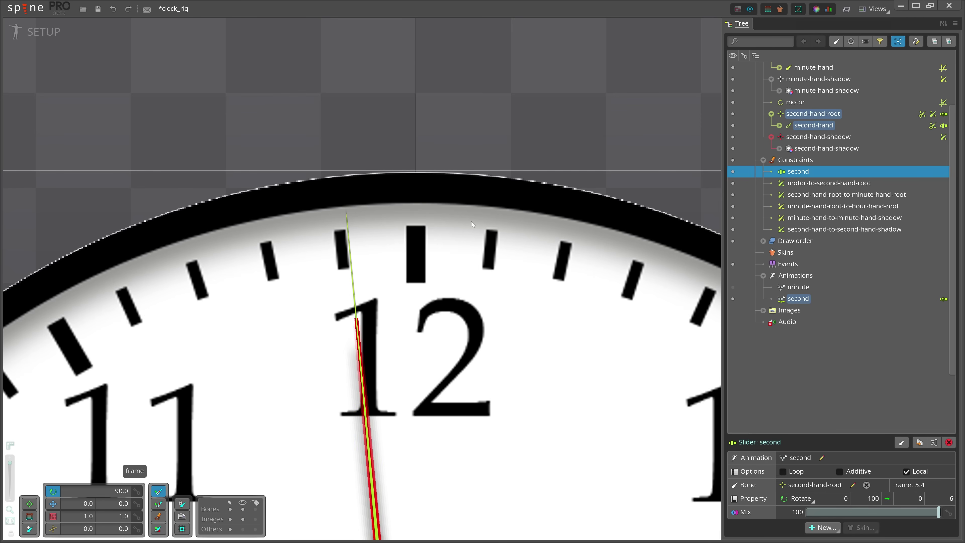
scroll(449, 254, down, 5)
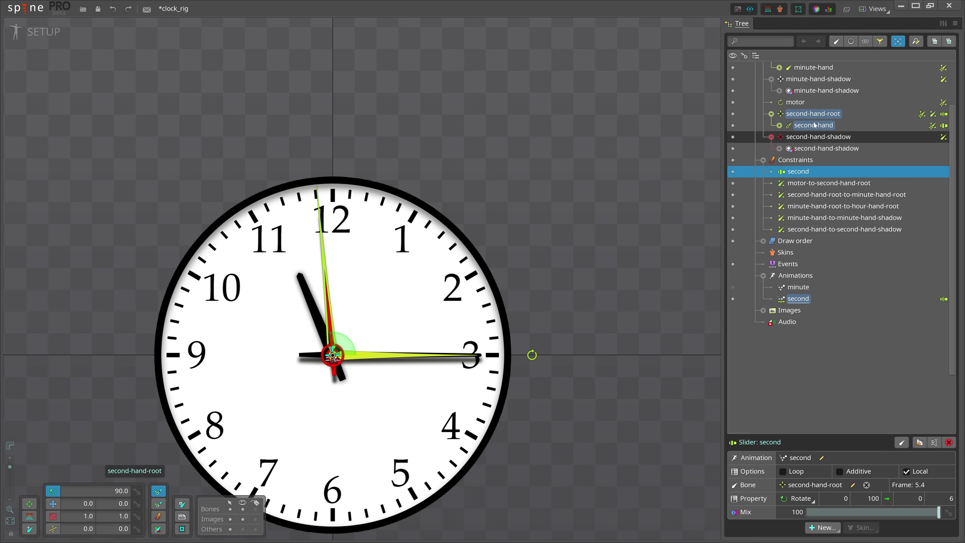
click(823, 114)
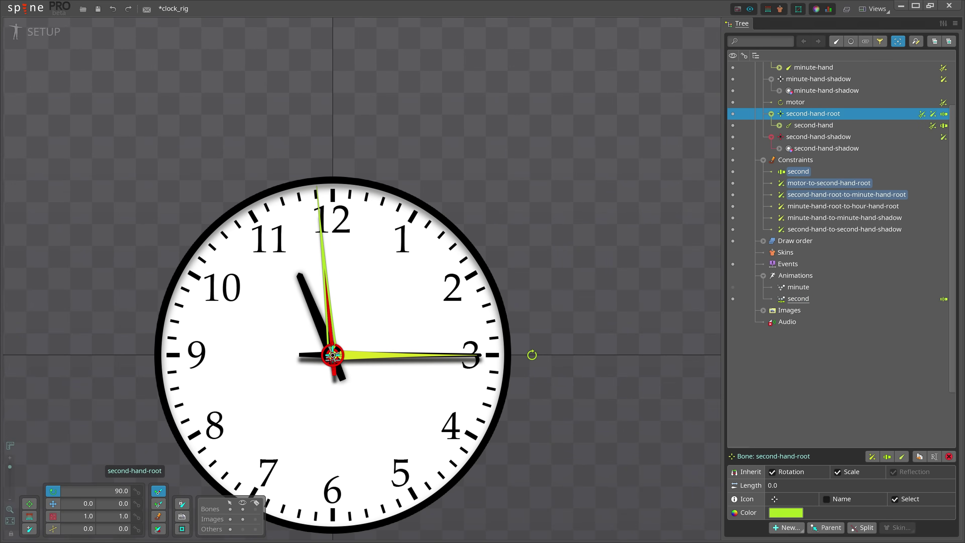
click(943, 114)
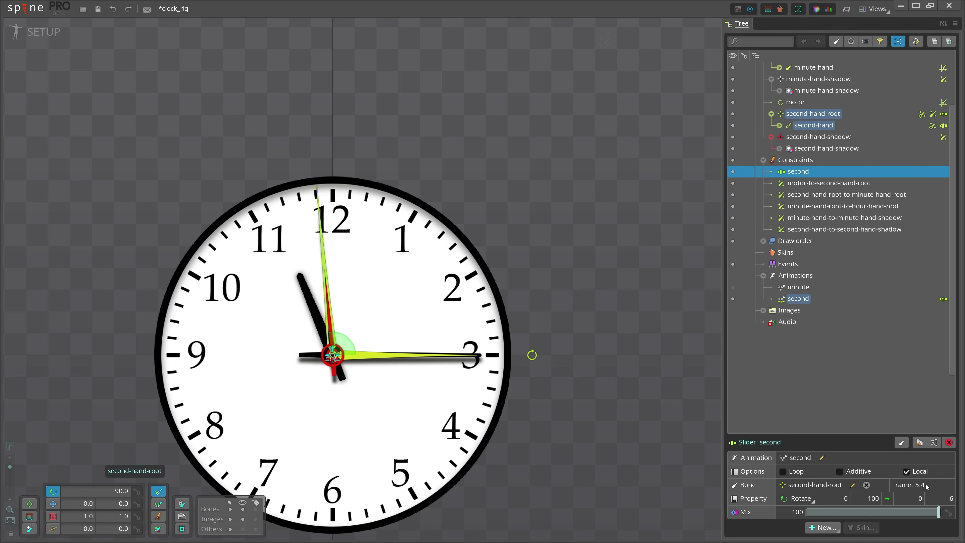
mouse_move(929, 484)
mouse_down()
mouse_move(921, 480)
mouse_move(922, 491)
mouse_move(930, 486)
mouse_up()
scroll(330, 181, up, 10)
scroll(346, 261, down, 12)
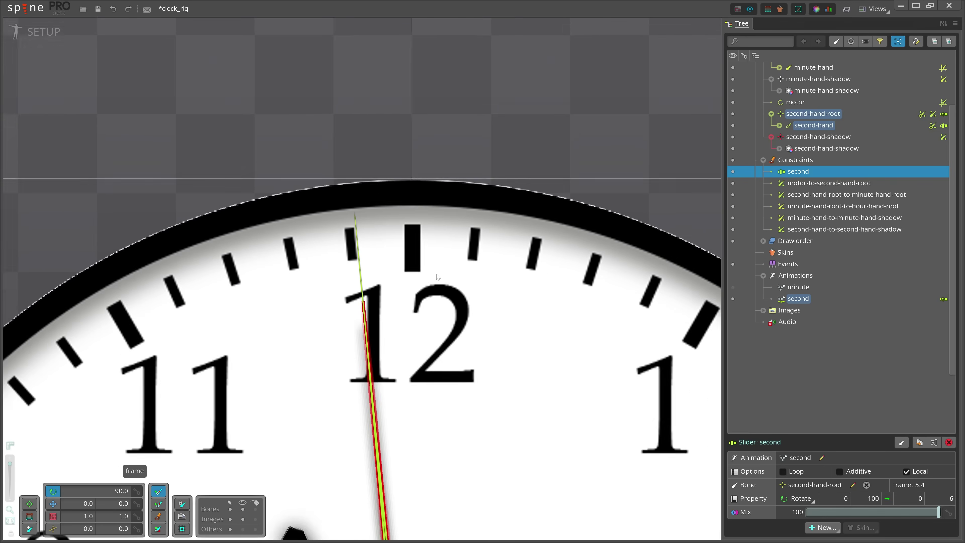
Test the second slider by rotating second-hand-root around the dial, and undo the rotations.
scroll(797, 179, up, 3)
click(797, 172)
drag(680, 199, 247, 244)
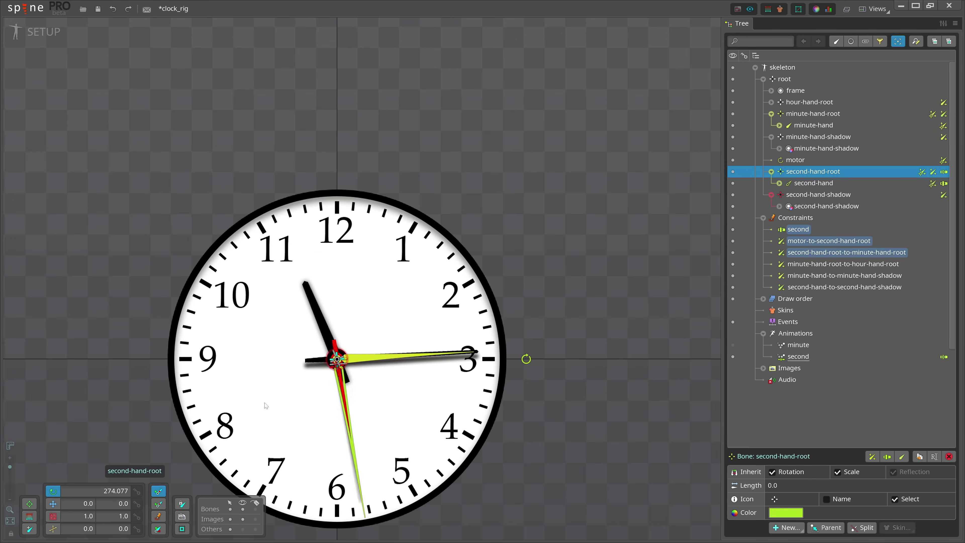
drag(276, 410, 370, 282)
key(ctrl+z)
key(ctrl+z)
key(ctrl+z)
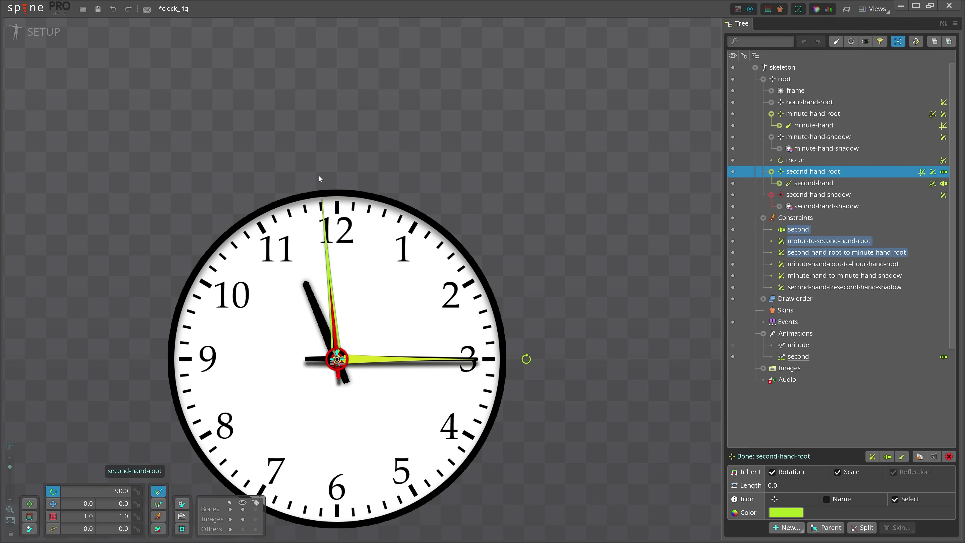
Enable Loop on the second slider, test it by rotating second-hand-root, and undo the rotation.
click(944, 172)
click(783, 472)
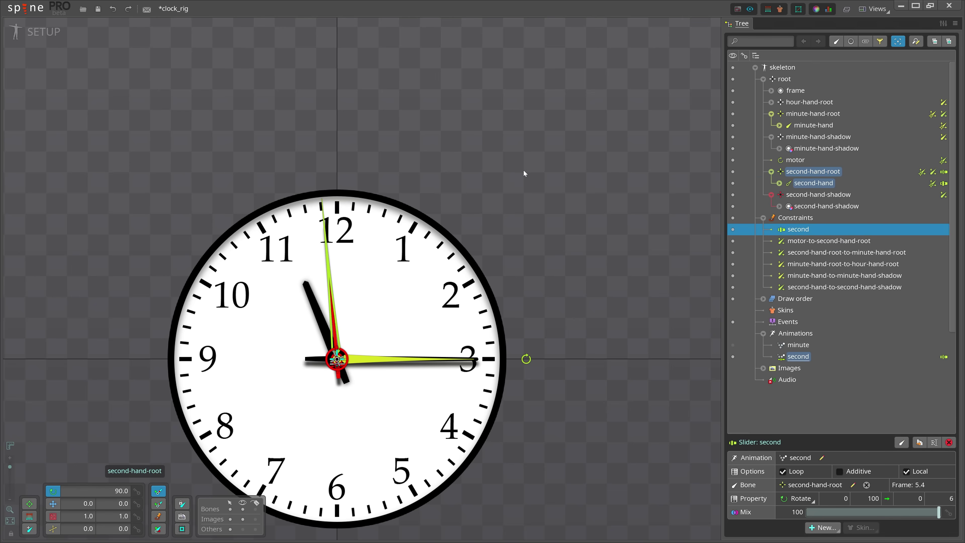
drag(527, 186, 313, 406)
key(ctrl+z)
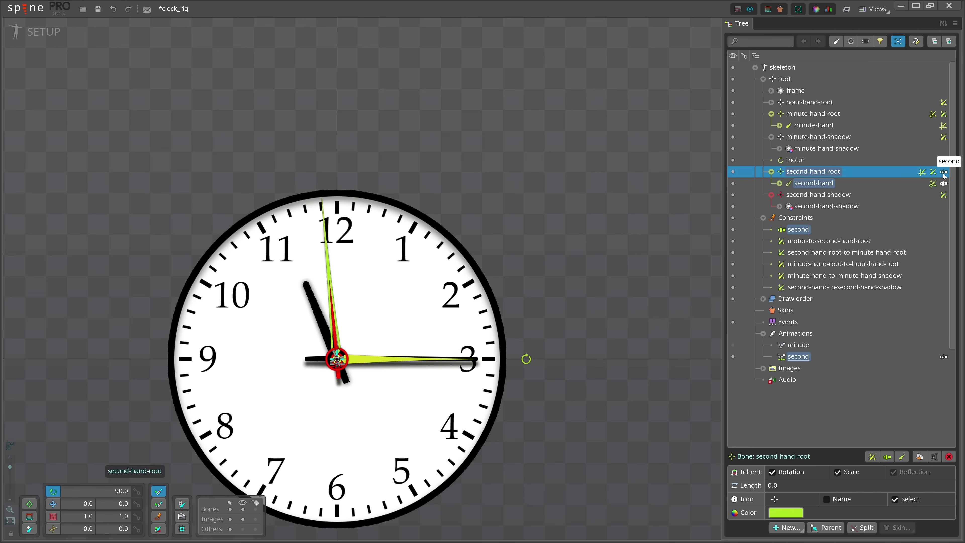
Set the upper Rotate value in the second slider's property mapping to 6.
click(943, 175)
click(869, 499)
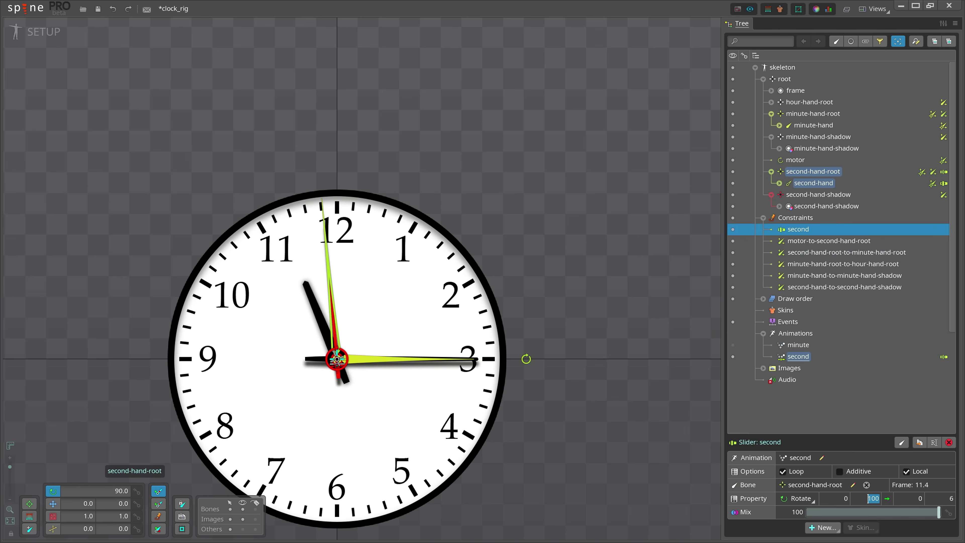
text(6)
key(Return)
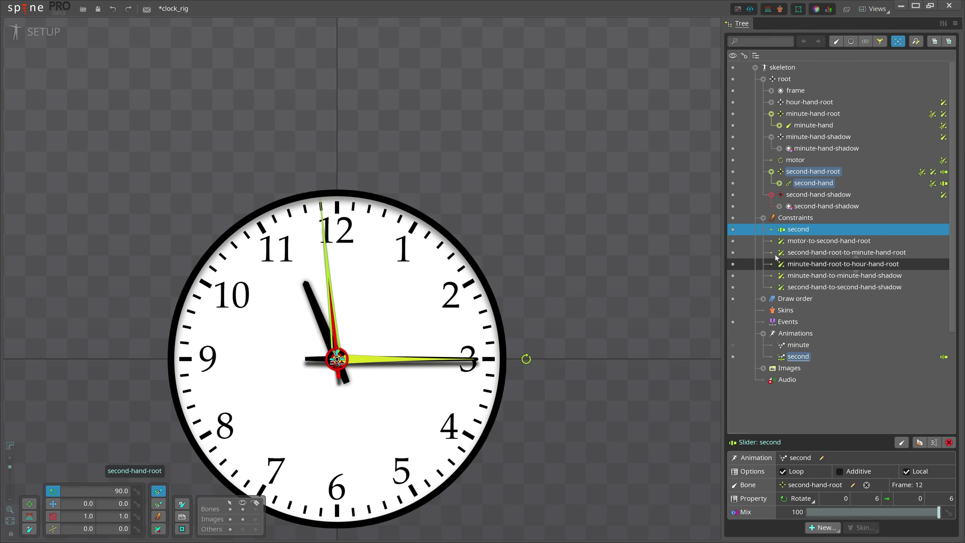
Test the 6-degree mapping by rotating second-hand-root in both directions, and undo each rotation.
click(813, 172)
drag(606, 367, 246, 289)
key(ctrl+z)
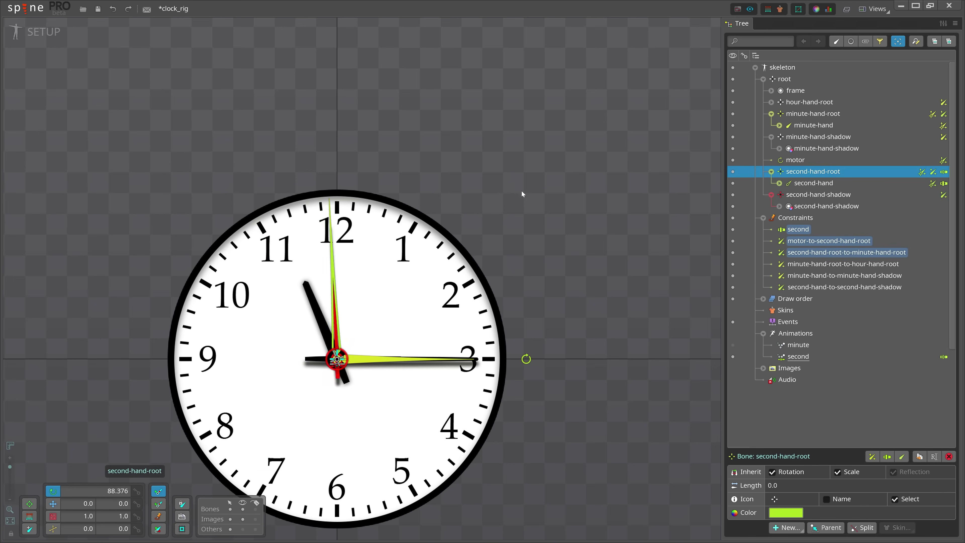
drag(524, 193, 618, 265)
key(ctrl+z)
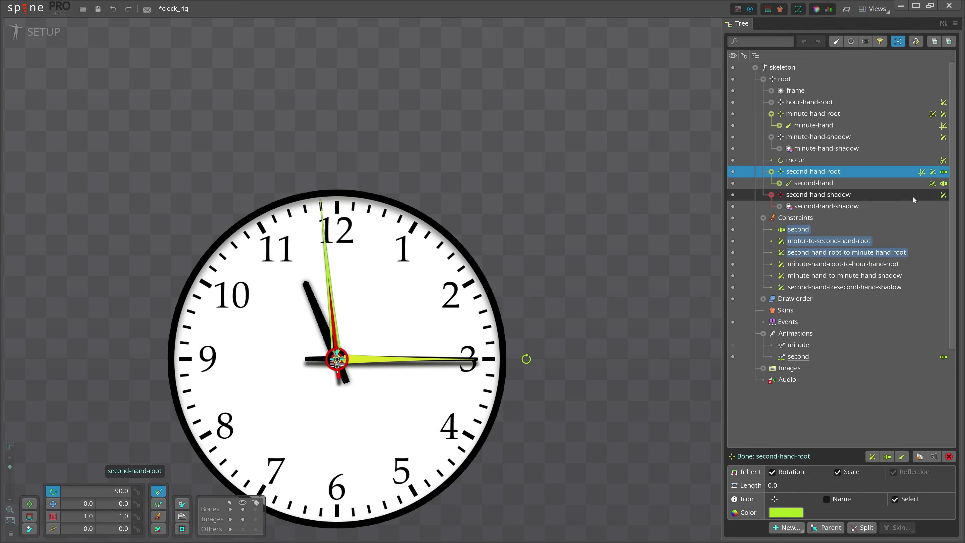
Try -6 as the second slider's mapped end frame, and scrub the second animation in Animate mode to check its motion.
click(943, 171)
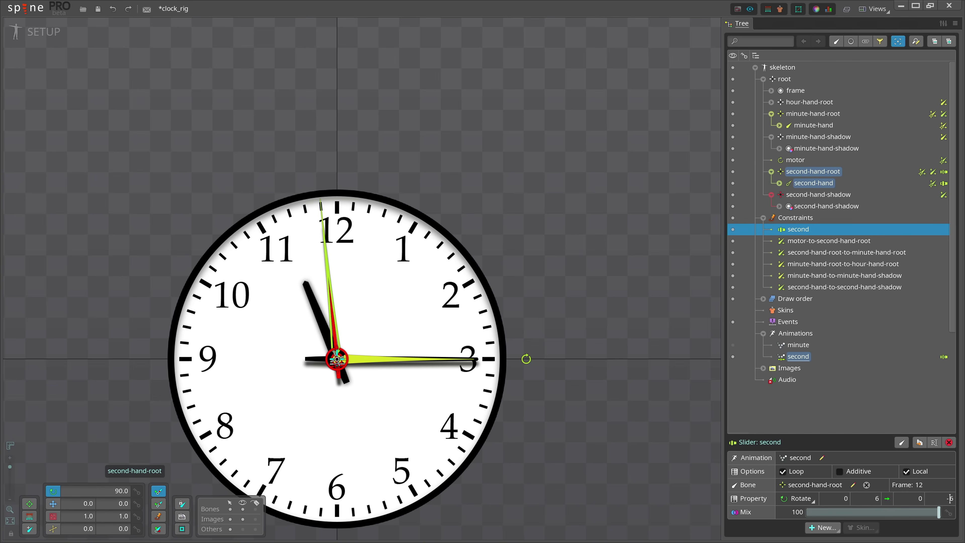
key(Return)
click(38, 32)
click(147, 422)
drag(133, 438, 306, 448)
drag(350, 488, 210, 426)
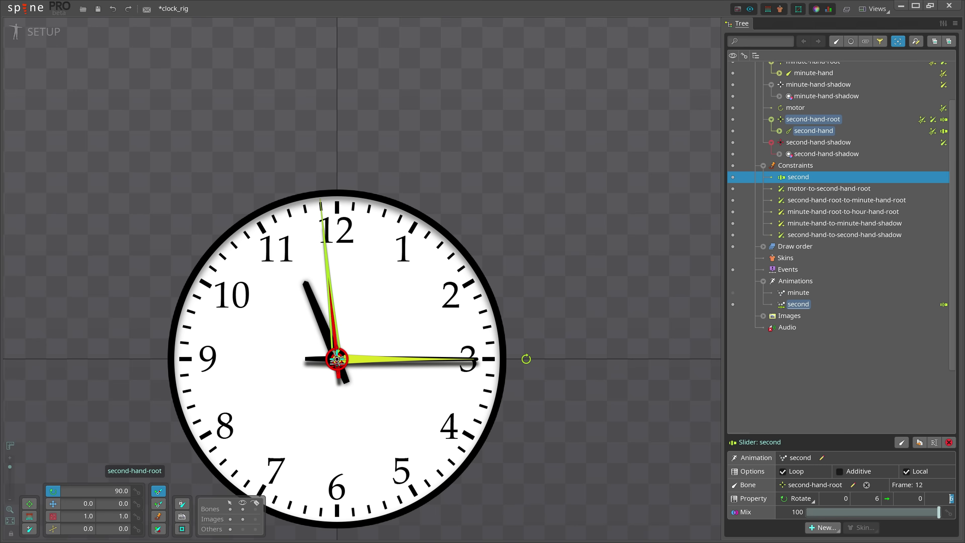
Set the mapped end frame of the second slider's Rotate property to -6, and test it by rotating second-hand-root.
text(-6)
key(Return)
scroll(385, 229, up, 3)
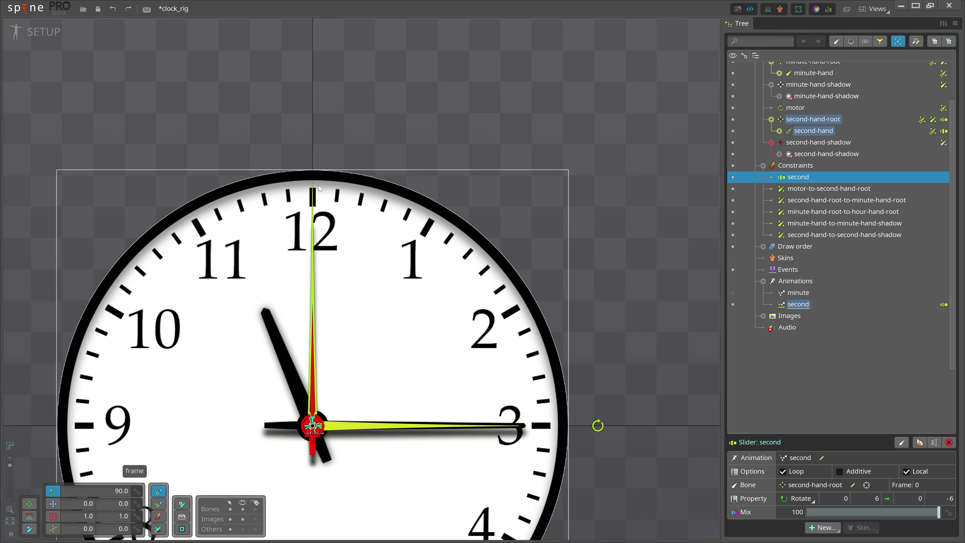
scroll(344, 263, down, 2)
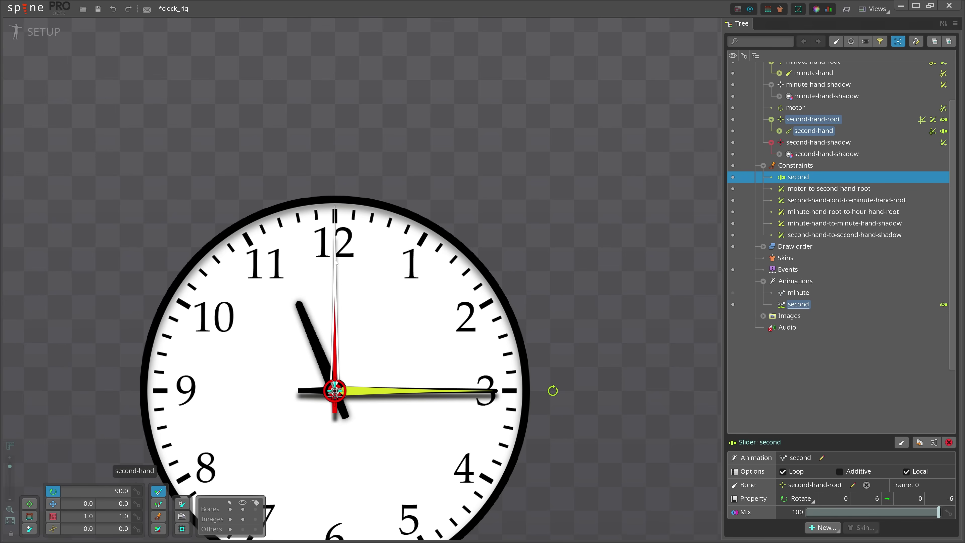
drag(532, 91, 563, 205)
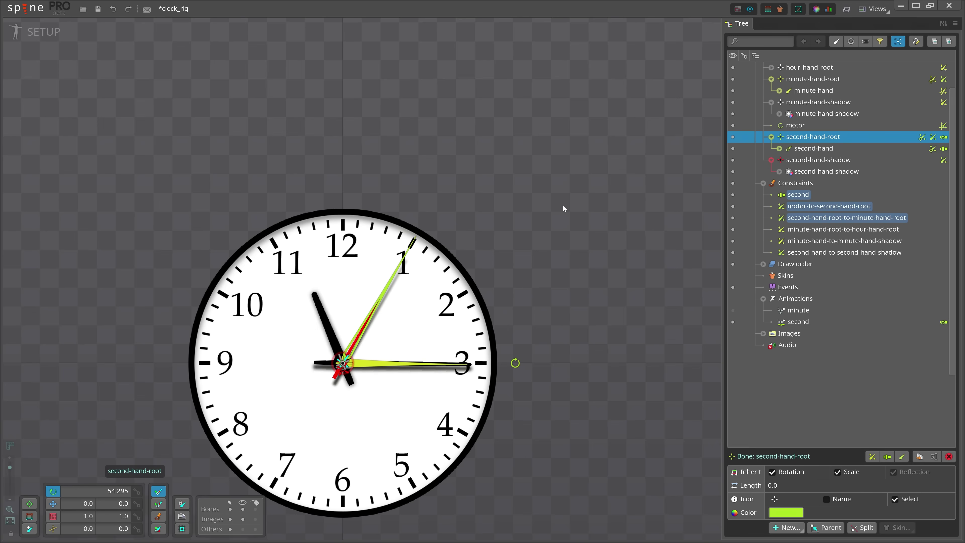
Key the second-hand bone's rotation at frame 4 of the second animation in Animate mode, and move to frame 5.
click(38, 32)
click(190, 422)
key(Escape)
mouse_move(189, 423)
mouse_down()
mouse_move(132, 424)
mouse_move(205, 428)
mouse_up()
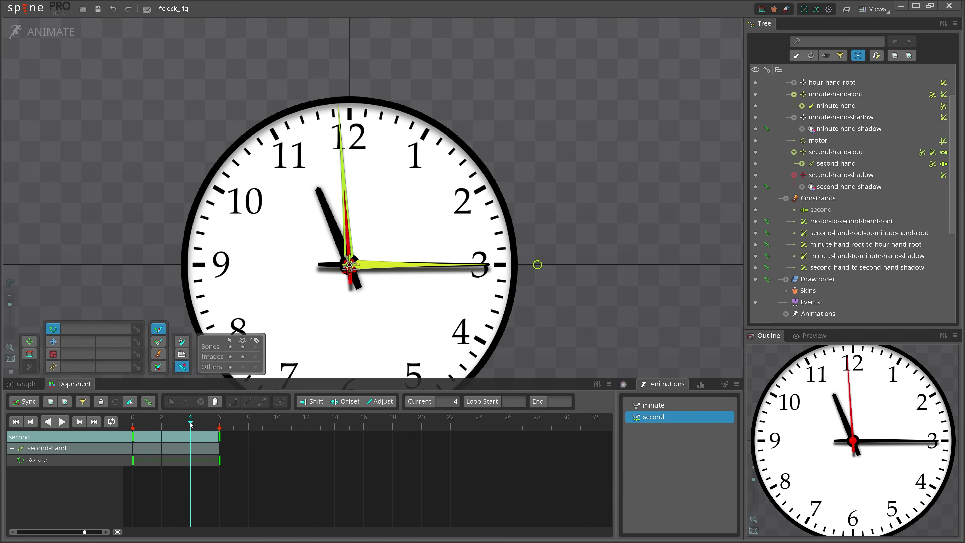
scroll(195, 426, up, 1)
key(k)
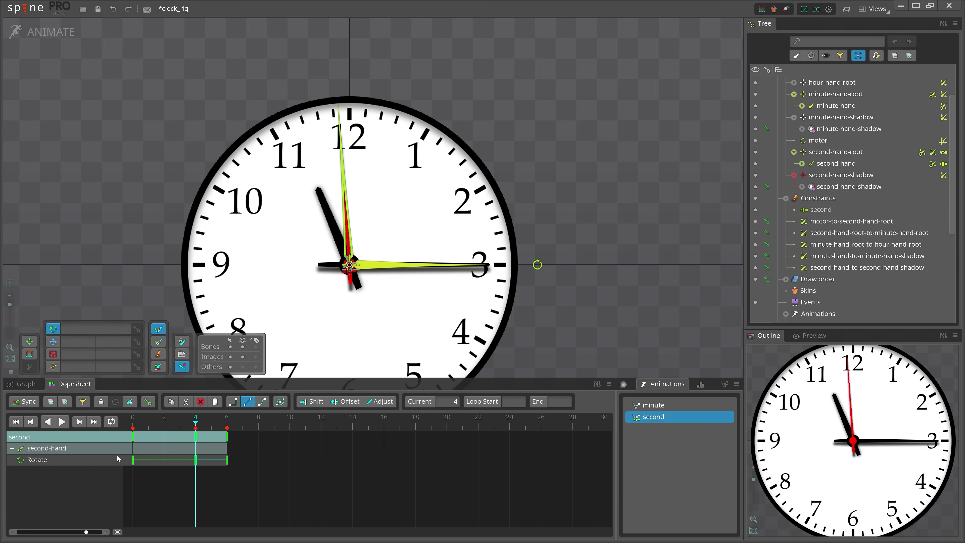
mouse_move(195, 473)
mouse_down()
mouse_move(195, 426)
mouse_move(123, 422)
mouse_move(128, 483)
mouse_move(201, 477)
mouse_up()
click(212, 424)
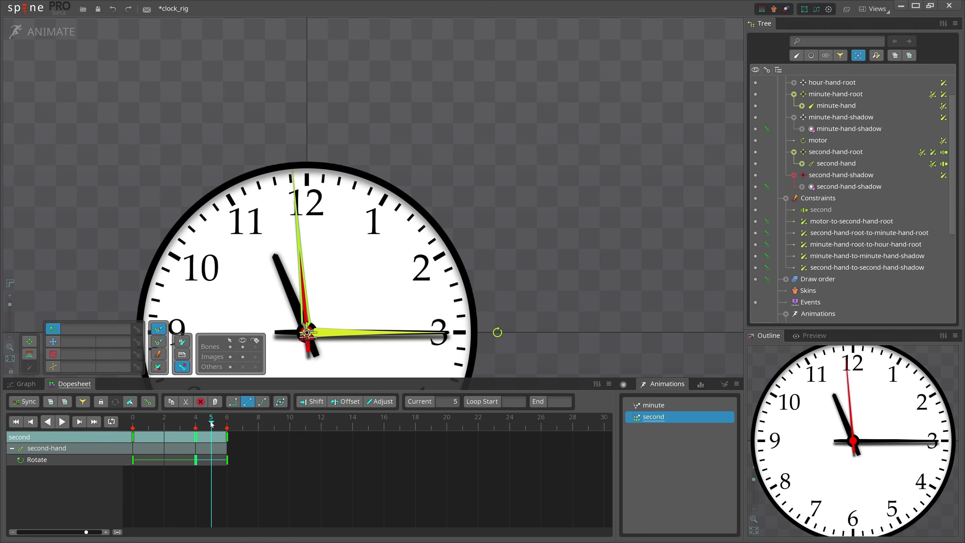
key(v)
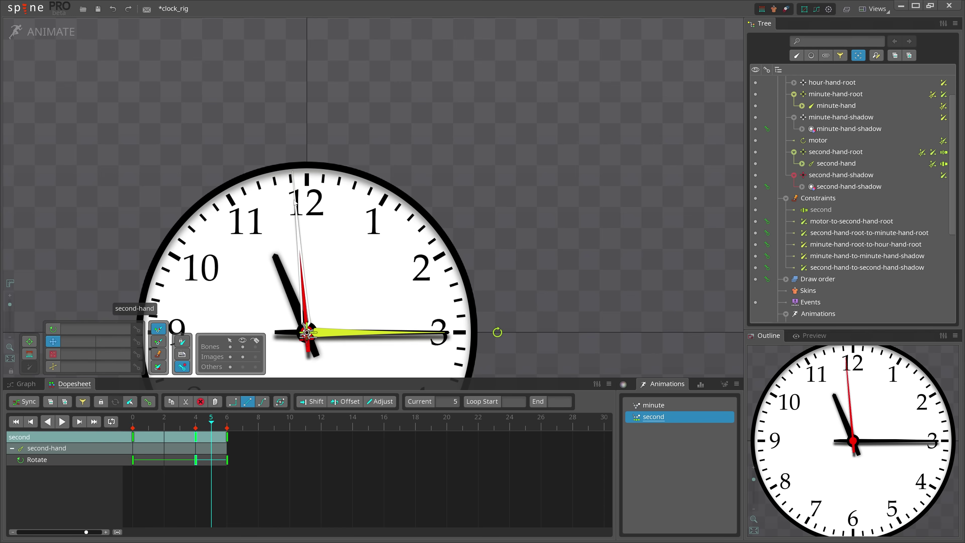
click(295, 202)
click(493, 131)
scroll(314, 164, up, 3)
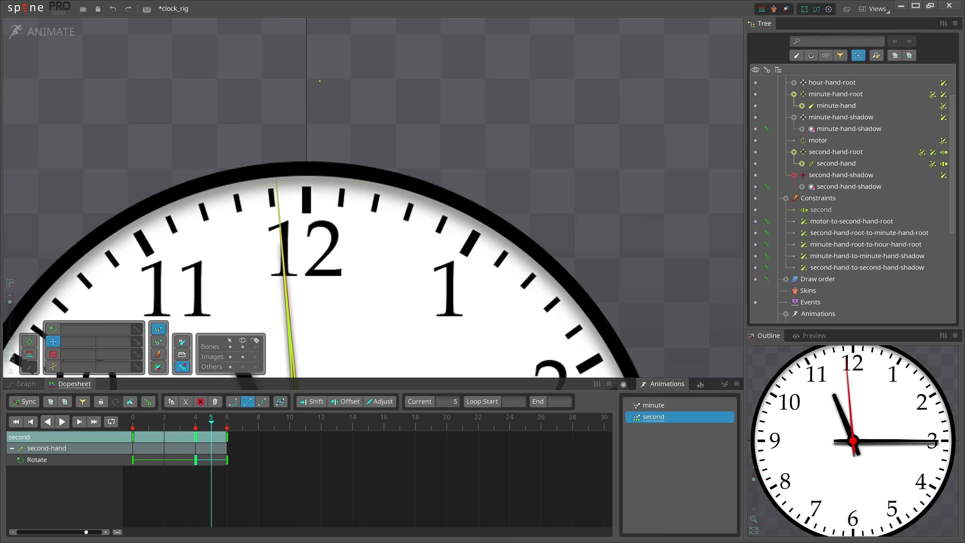
mouse_move(303, 70)
mouse_down()
mouse_move(305, 157)
mouse_move(292, 135)
mouse_move(331, 123)
mouse_up()
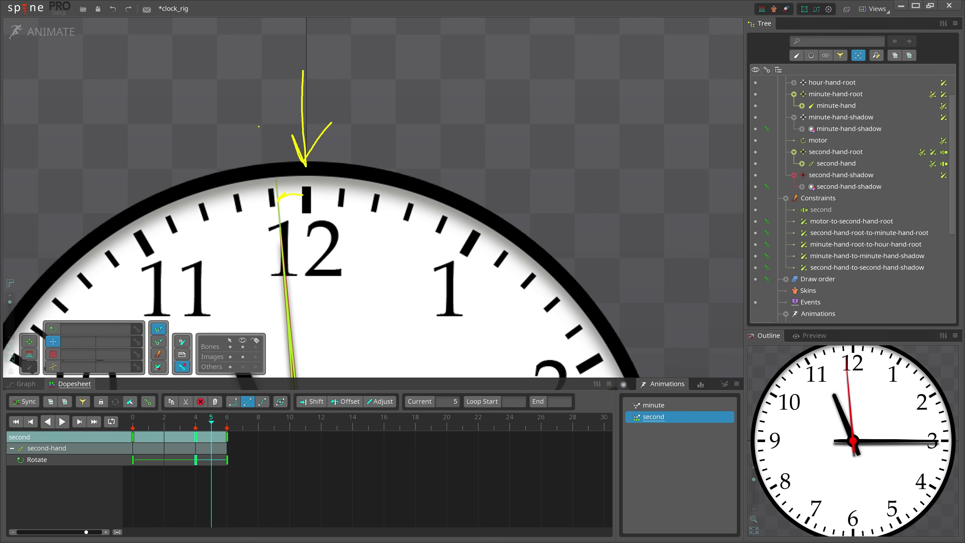
mouse_move(260, 126)
mouse_down()
mouse_move(267, 176)
mouse_move(262, 157)
mouse_up()
key(Escape)
scroll(342, 168, down, 1)
Key the second-hand bone's rotation at about -1.4 degrees on frame 5 and at 0 degrees on frame 6.
click(77, 455)
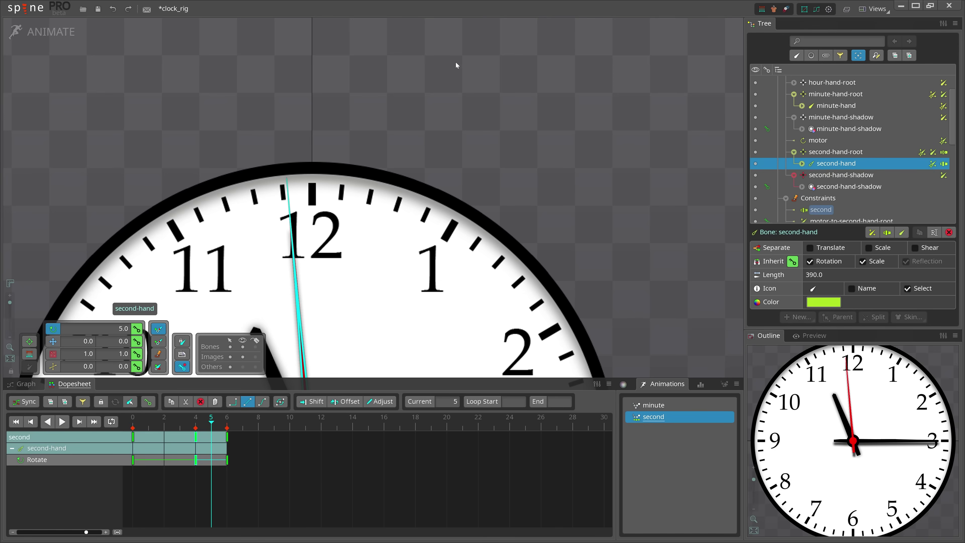
drag(456, 62, 502, 78)
click(226, 424)
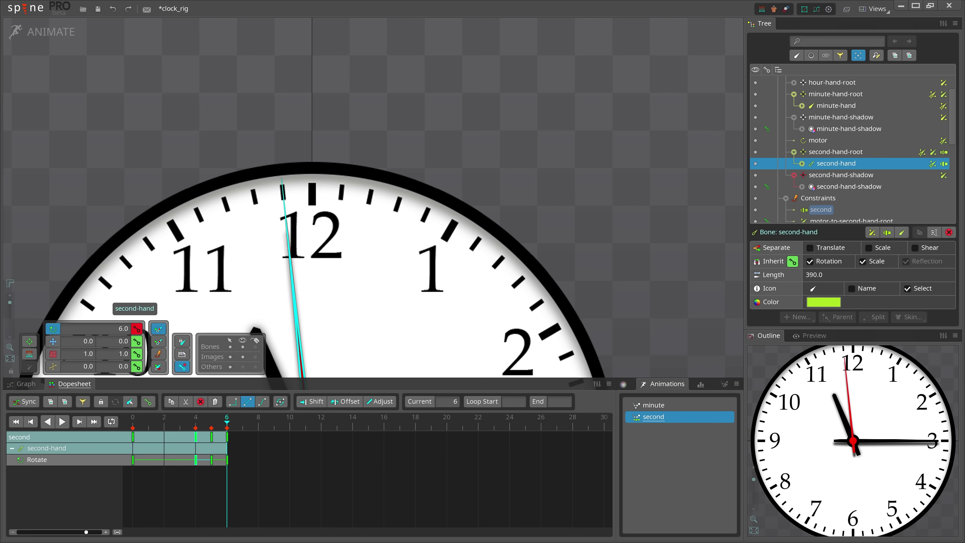
click(96, 329)
text(0)
key(Return)
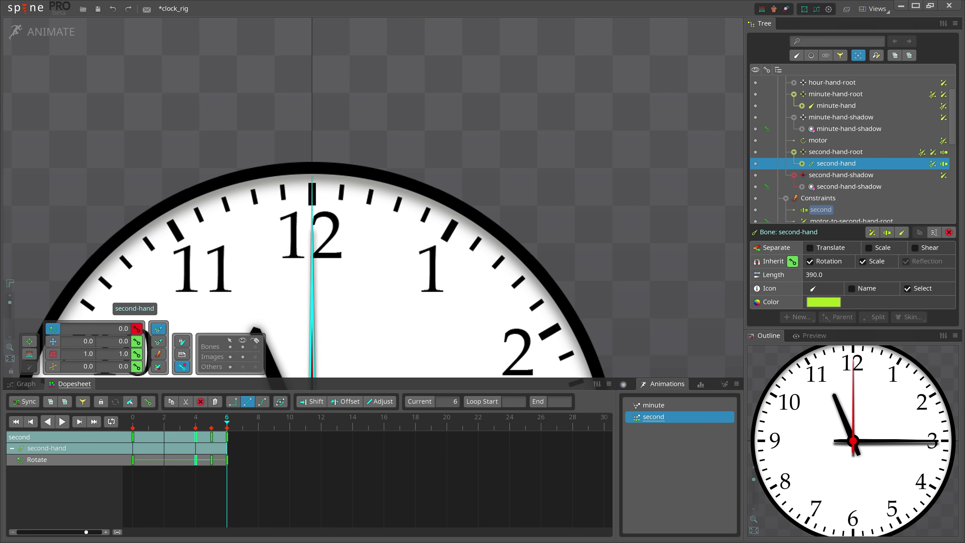
Review the second animation's rotation keys by scrubbing the timeline between frames 0 and 5.
drag(196, 476, 129, 417)
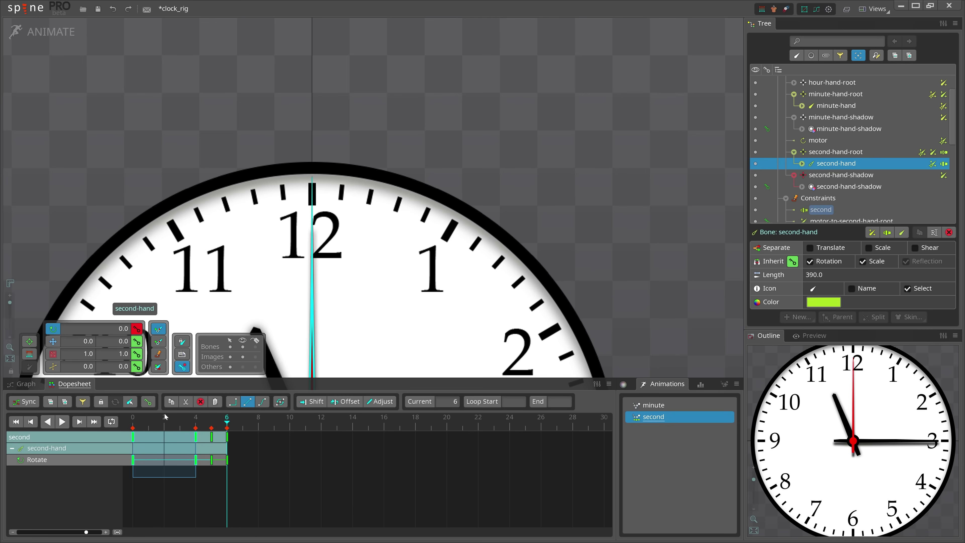
click(257, 466)
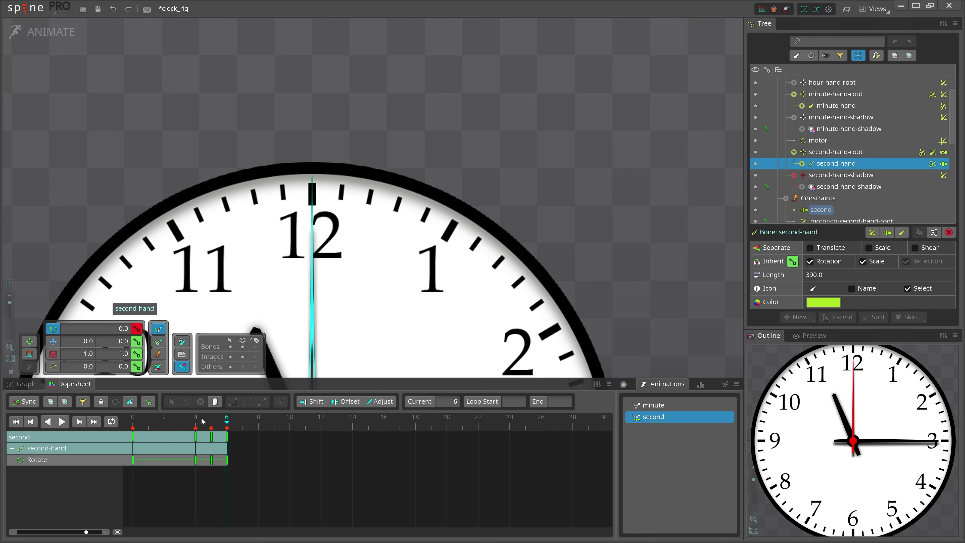
click(198, 421)
click(209, 427)
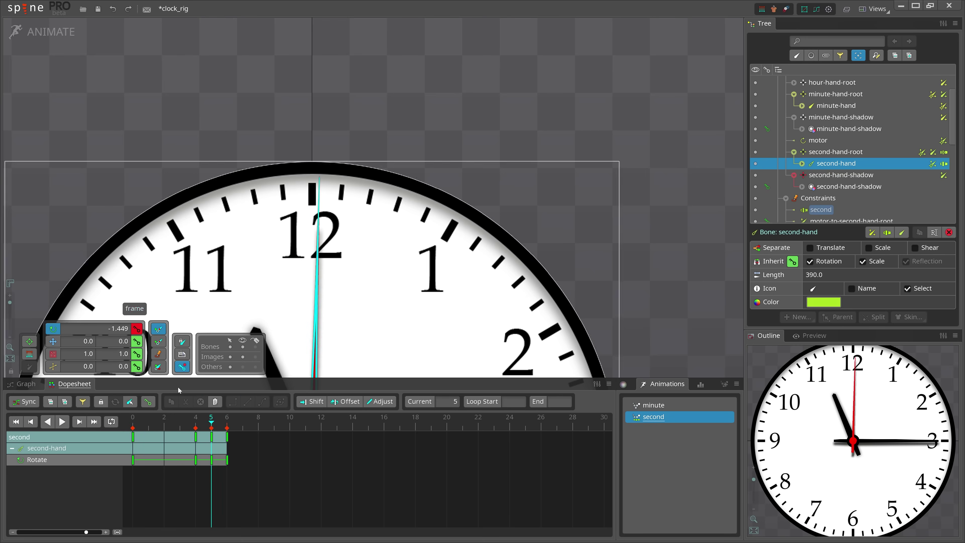
drag(152, 423, 196, 433)
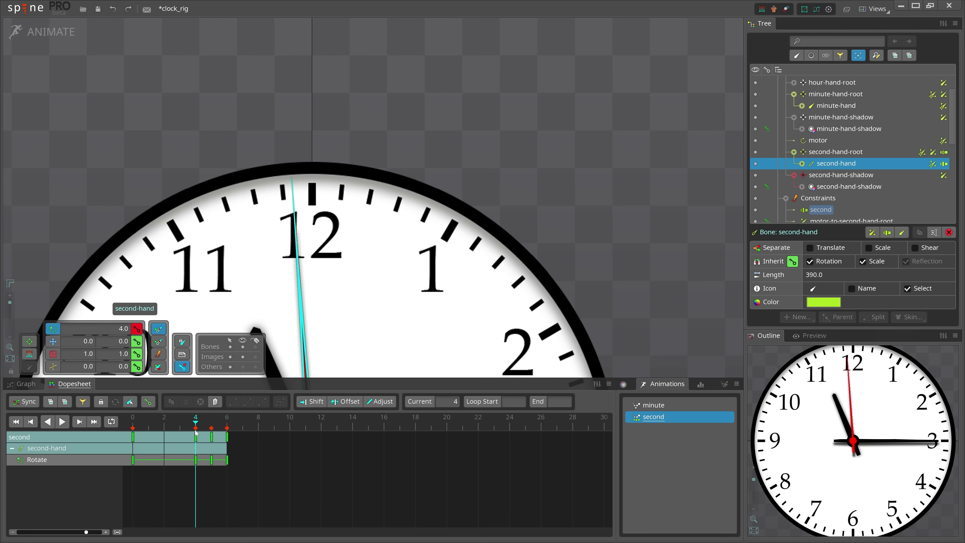
Test the ticking in Setup mode by rotating second-hand-root, undo the rotations, and save the project.
click(35, 30)
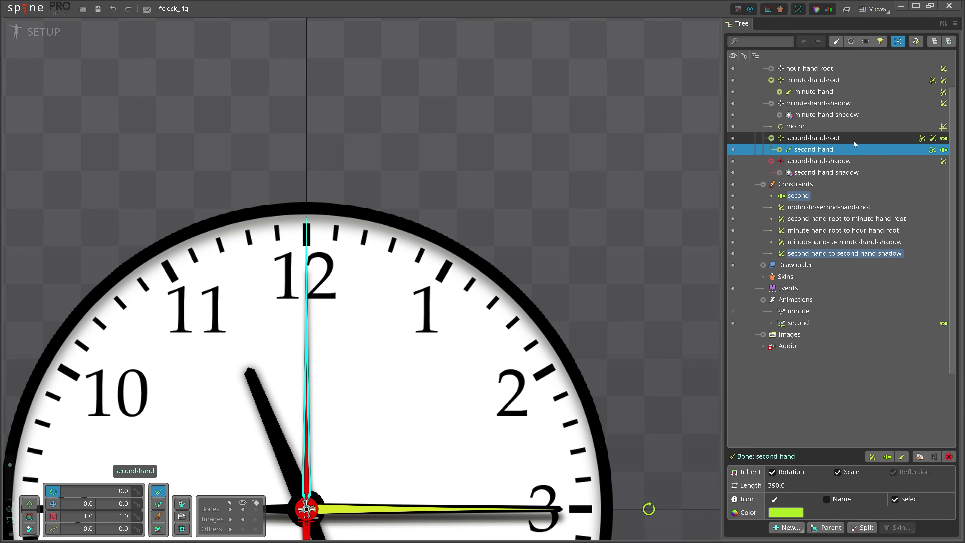
click(847, 139)
scroll(531, 289, down, 3)
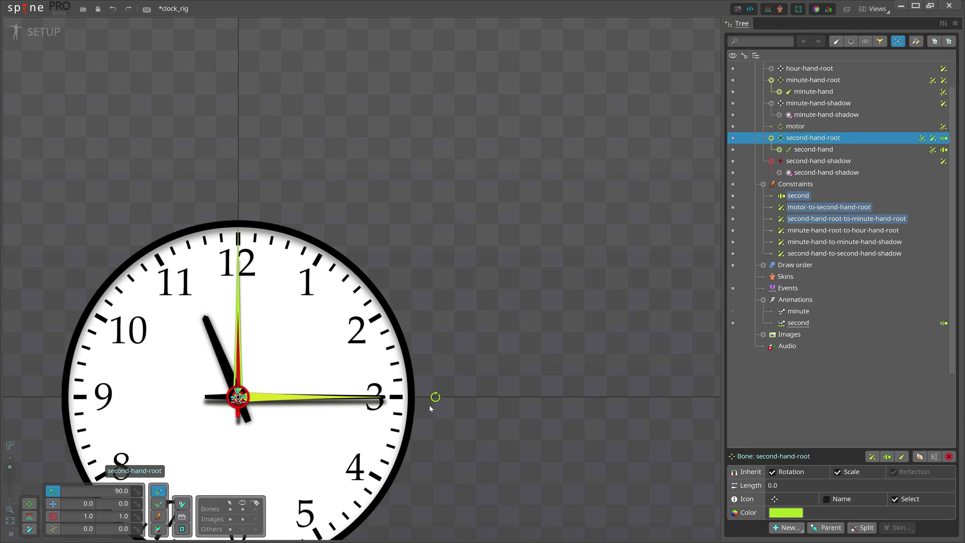
drag(403, 302, 489, 288)
drag(558, 83, 723, 178)
drag(555, 145, 338, 158)
key(ctrl+z)
key(ctrl+z)
key(ctrl+s)
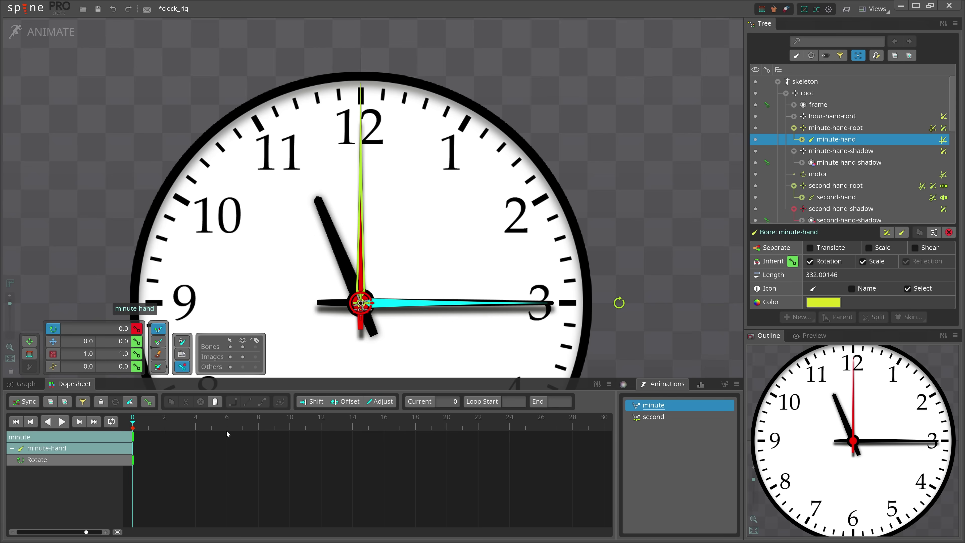
Key the minute-hand bone's rotation at 6 degrees on frame 6 of the minute animation.
click(227, 427)
click(122, 328)
text(6)
key(Return)
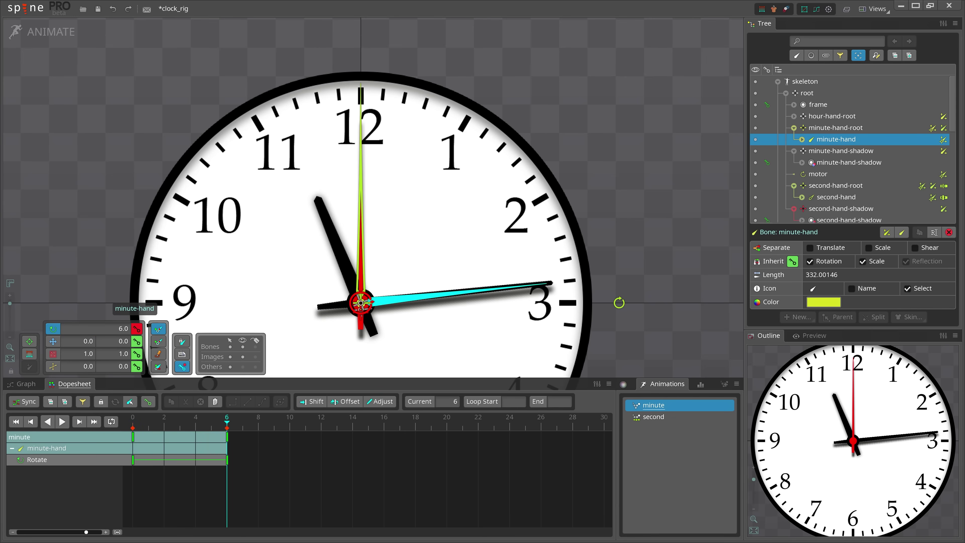
Return to Setup mode and create a slider constraint named minute from the minute animation.
scroll(250, 163, down, 3)
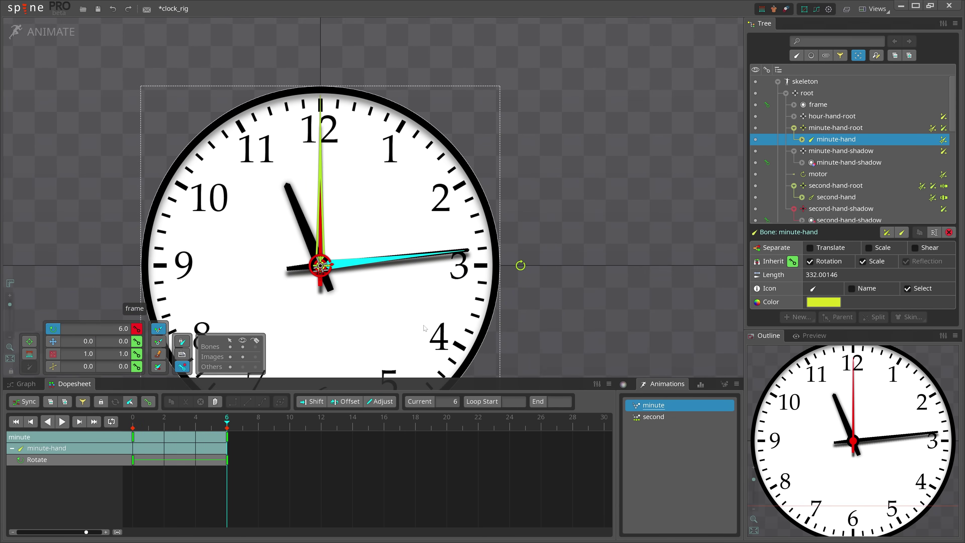
click(51, 32)
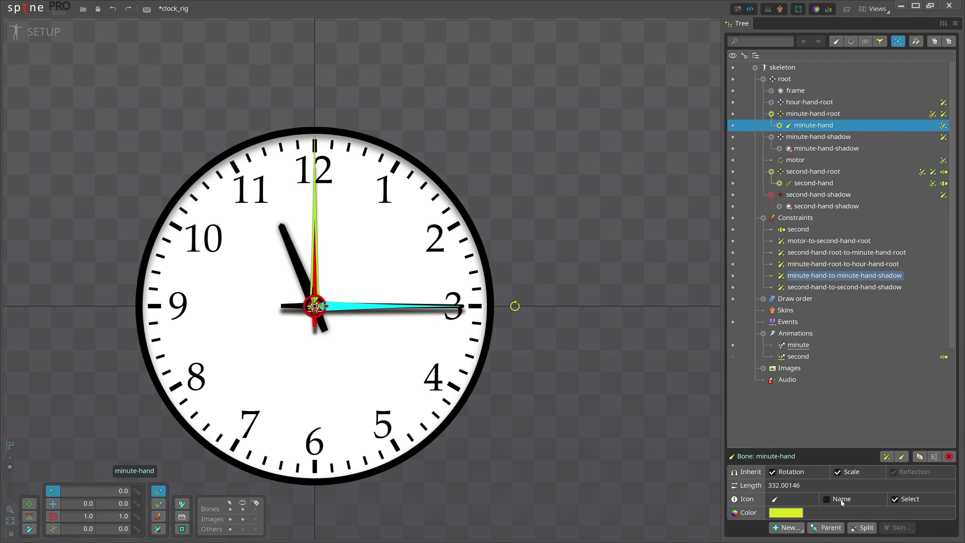
click(797, 345)
click(822, 527)
click(826, 514)
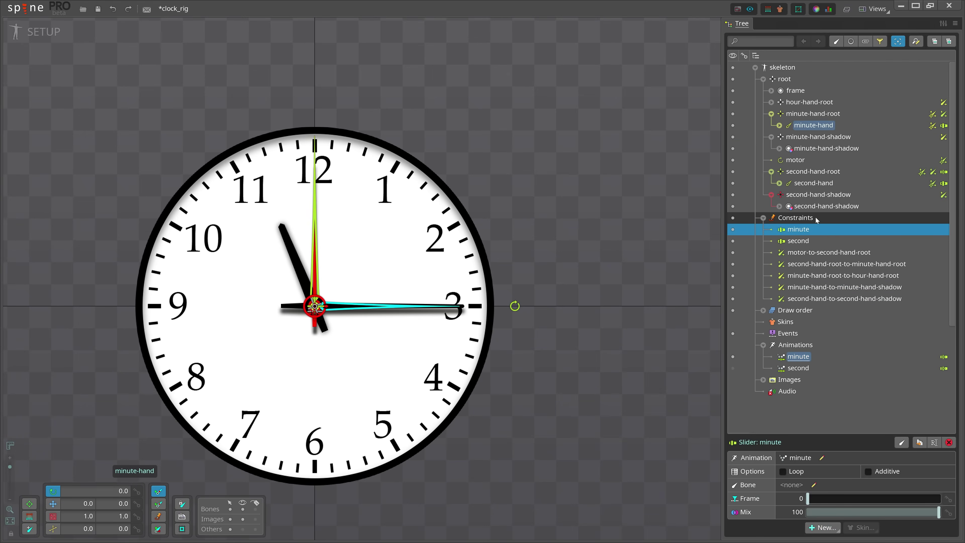
Drive the minute slider by minute-hand-root's rotation, mapping 0 to 6 degrees onto frames 0 to -6, and turn on looping.
click(813, 487)
click(823, 119)
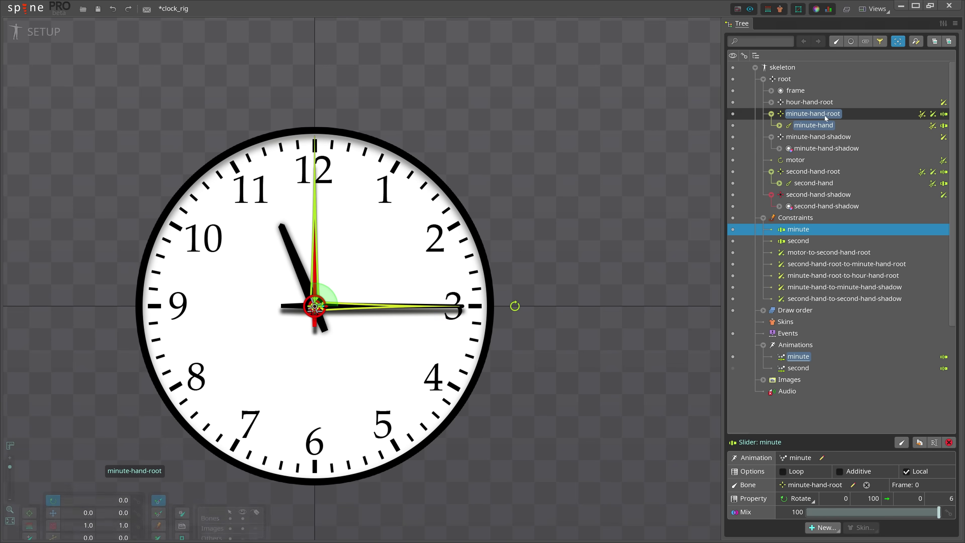
click(870, 498)
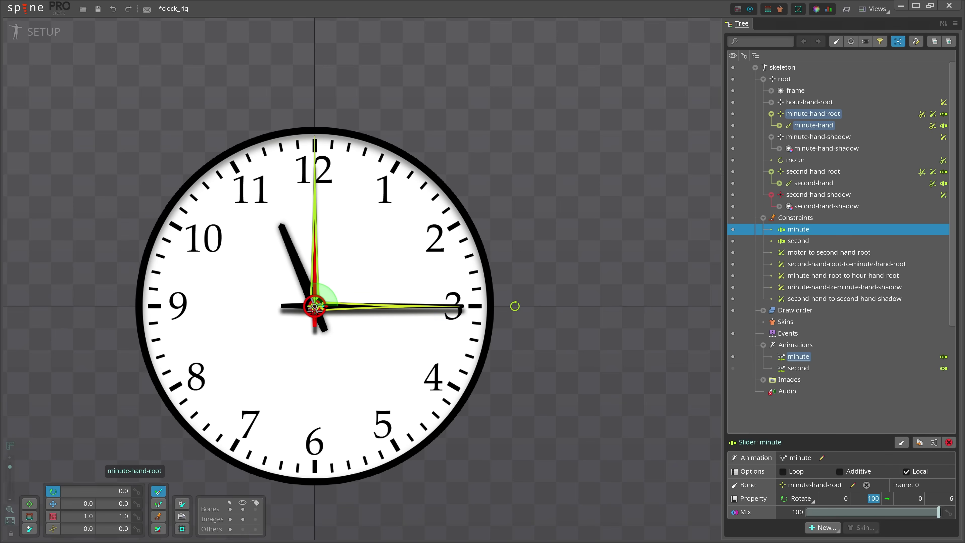
text(6)
key(Tab)
key(Tab)
text(-)
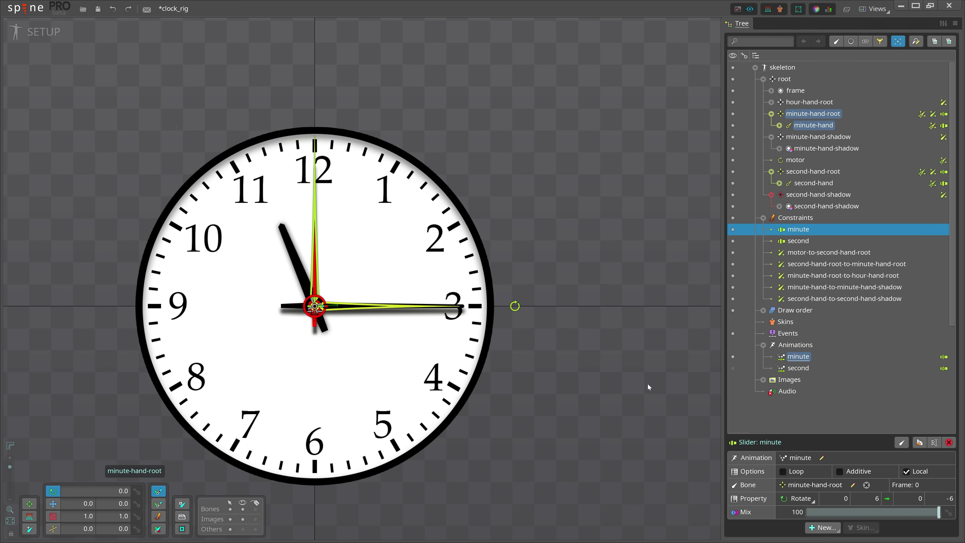
click(807, 476)
Test the minute hand's ticking by rotating the minute-hand-root bone, and undo the rotation.
drag(495, 389, 548, 405)
click(805, 194)
click(798, 115)
drag(524, 85, 495, 33)
key(ctrl+z)
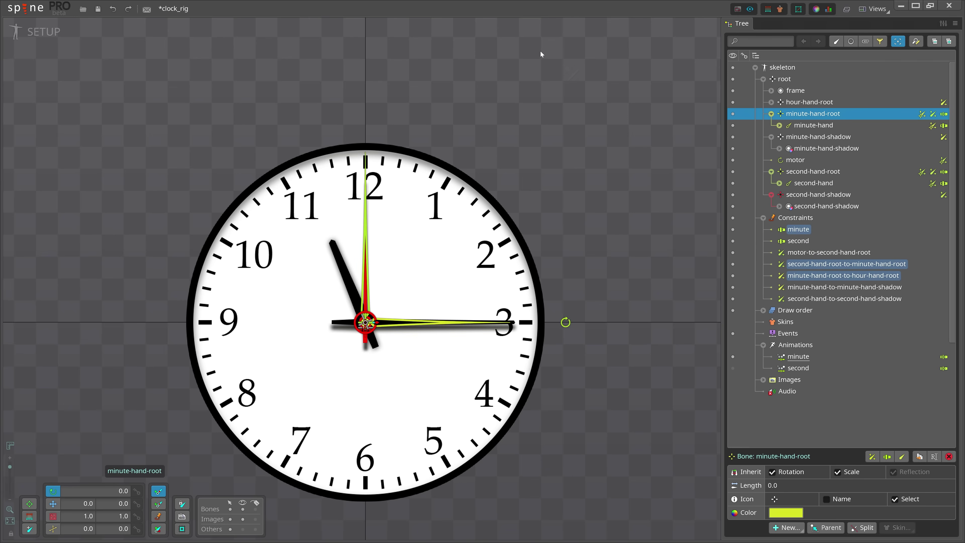
Test the whole clock by rotating the motor bone, undo the rotation, and save the project.
click(566, 322)
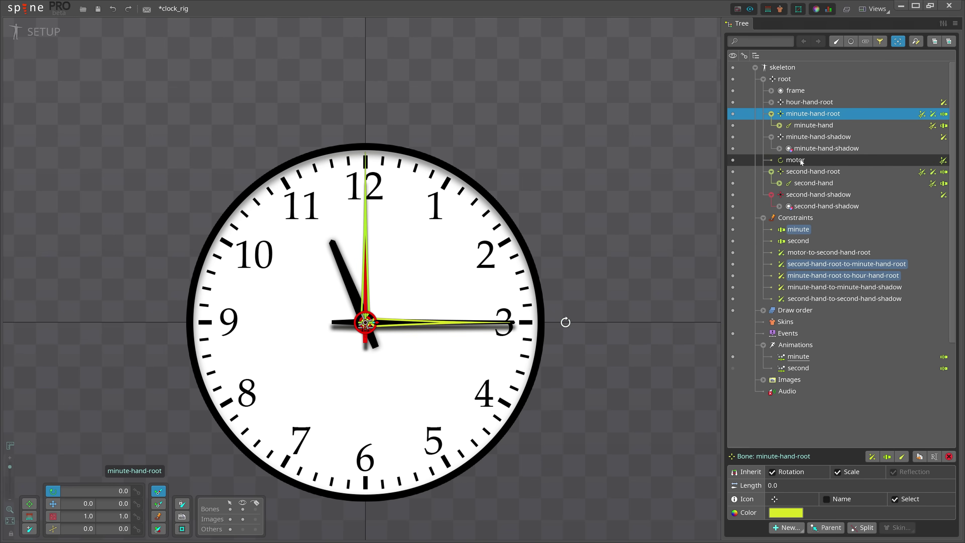
drag(583, 113, 267, 322)
key(ctrl+z)
key(ctrl+s)
Sort the skeleton's constraints into automatic order.
click(832, 217)
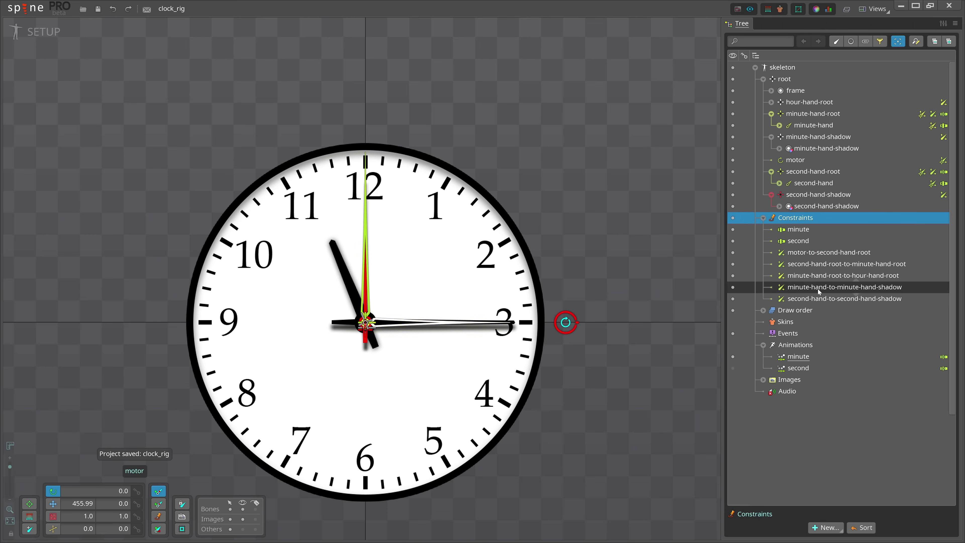
click(861, 529)
Check the sorted constraints by rotating the motor bone both ways, undo the rotation, and save the project.
drag(616, 210, 600, 162)
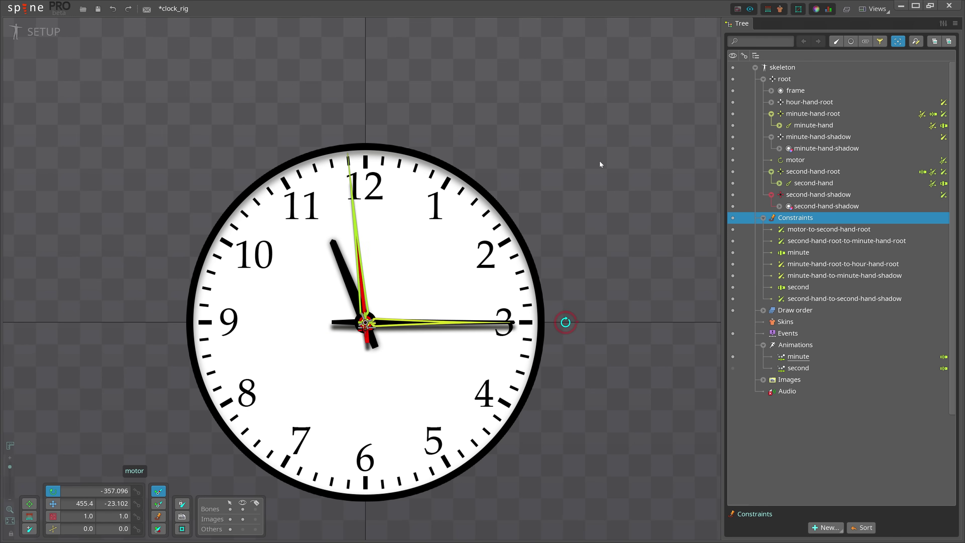
drag(601, 165, 650, 335)
key(ctrl+z)
key(ctrl+s)
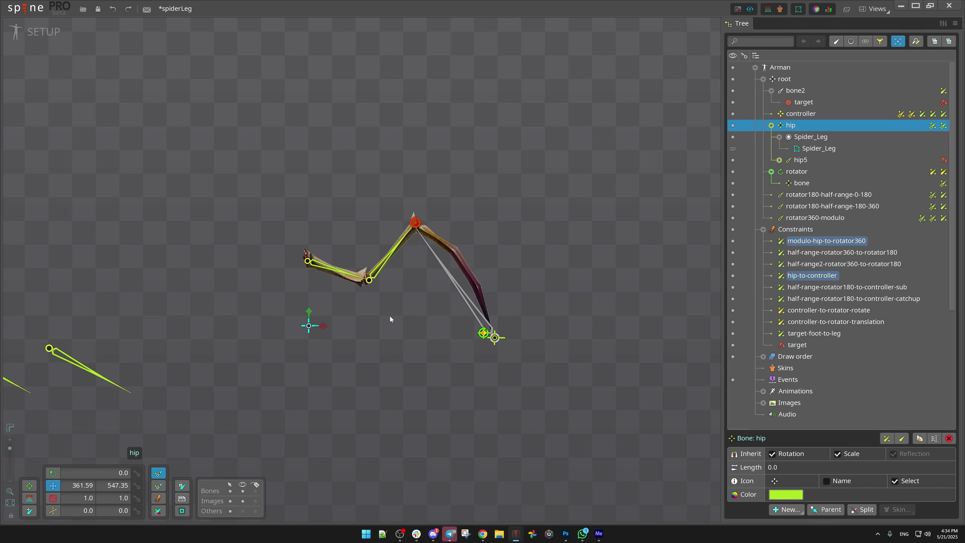
Test the spiderLeg rig by moving the hip bone horizontally, and select the rotator360-modulo bone.
drag(390, 316, 175, 321)
click(296, 322)
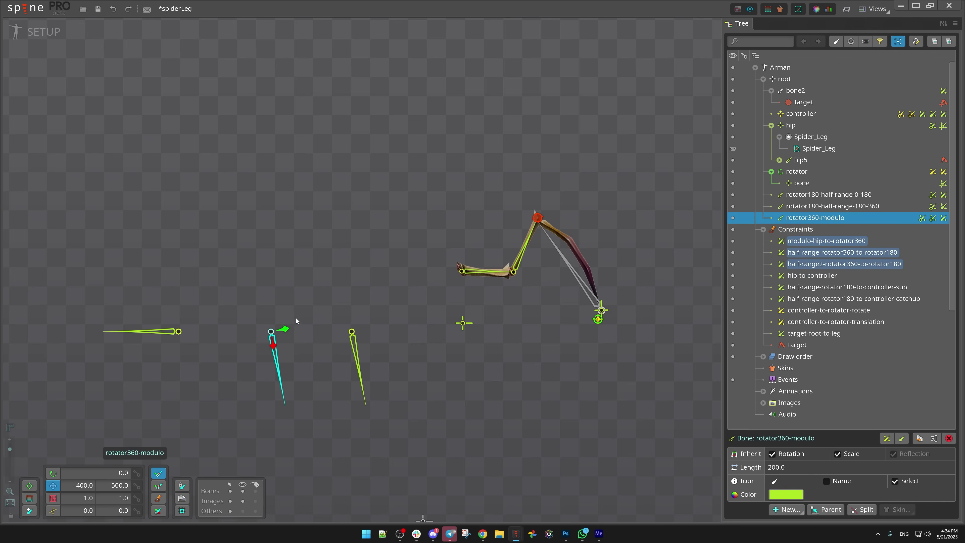
mouse_move(243, 291)
mouse_down()
mouse_move(328, 336)
mouse_move(225, 360)
mouse_move(279, 293)
mouse_up()
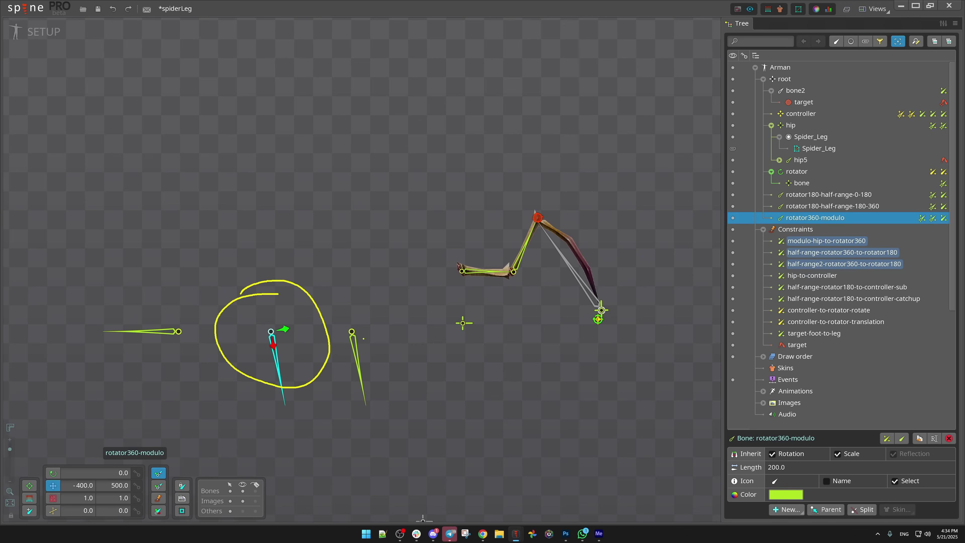
mouse_move(354, 335)
mouse_down()
mouse_move(419, 334)
mouse_move(423, 356)
mouse_move(387, 406)
mouse_move(338, 392)
mouse_move(313, 345)
mouse_move(380, 340)
mouse_up()
mouse_move(206, 331)
mouse_down()
mouse_move(92, 326)
mouse_move(94, 299)
mouse_move(213, 289)
mouse_move(215, 337)
mouse_up()
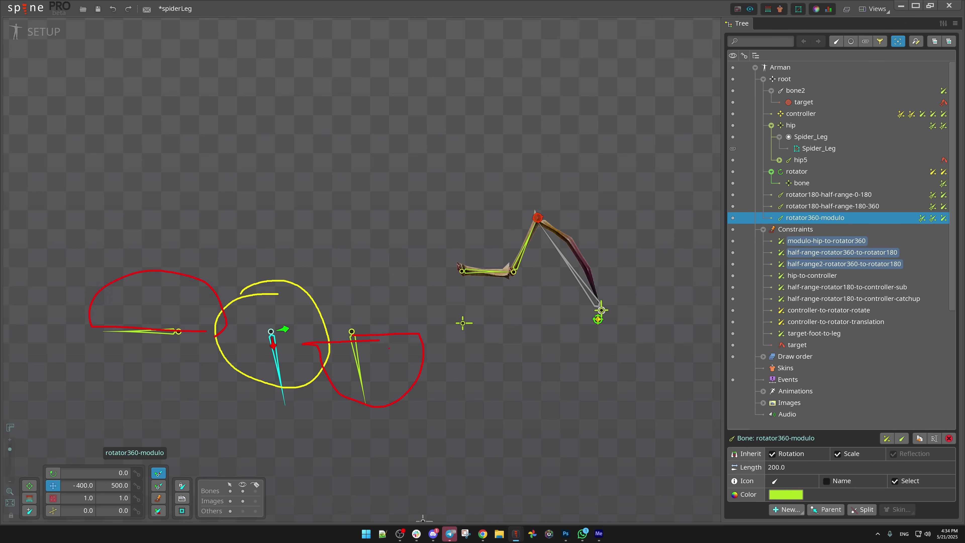
Examine the rotation ranges of the two half-range transform constraints that link rotator360-modulo to the rotator180 bones.
click(846, 252)
click(846, 215)
click(846, 206)
click(849, 216)
scroll(302, 333, up, 2)
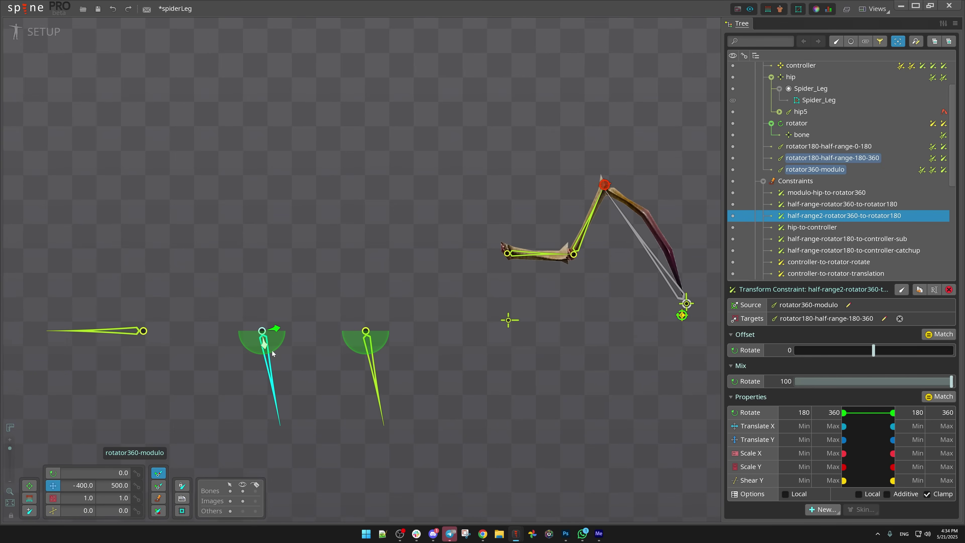
scroll(370, 338, down, 3)
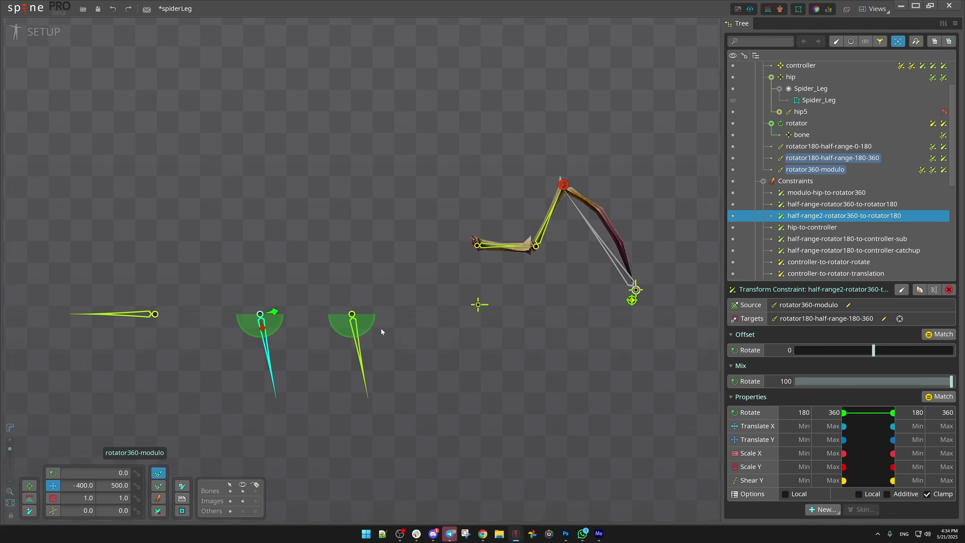
drag(398, 299, 410, 283)
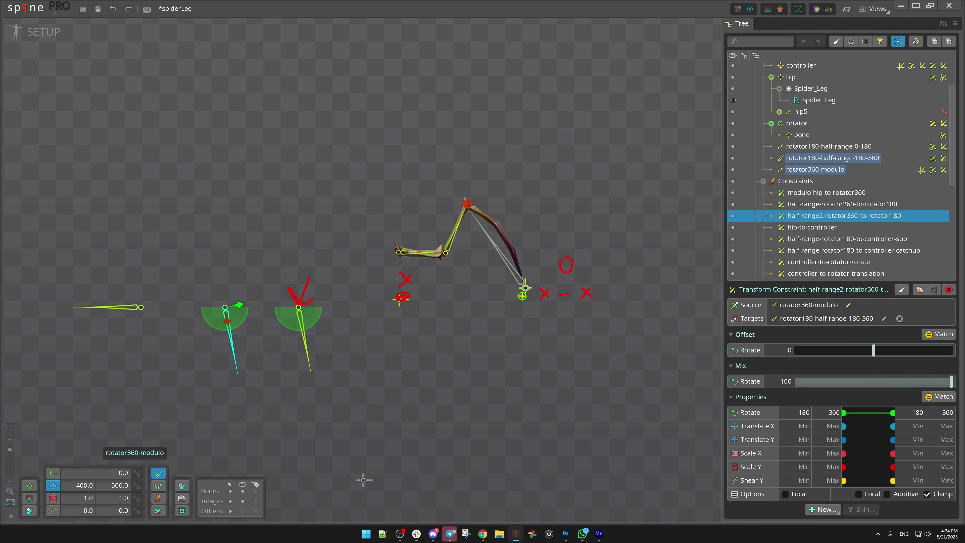
drag(544, 318, 573, 325)
drag(589, 318, 602, 326)
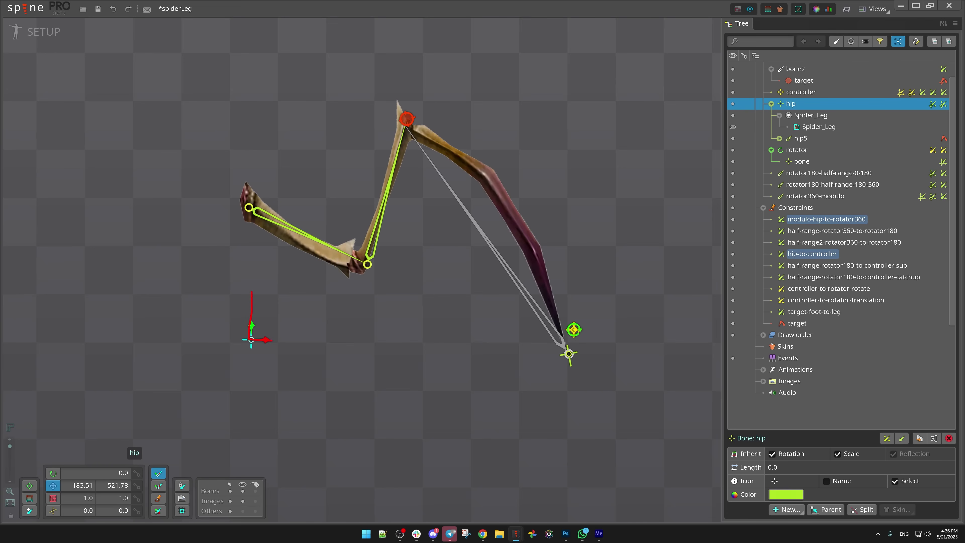
Test the leg's walking motion by moving the hip bone along X to about 458, and freely to about X 303, Y 470.
mouse_move(272, 341)
mouse_down()
mouse_move(289, 312)
mouse_move(273, 295)
mouse_up()
mouse_move(573, 332)
mouse_down()
mouse_move(573, 295)
mouse_move(666, 294)
mouse_move(658, 346)
mouse_move(564, 340)
mouse_up()
drag(269, 344, 442, 350)
drag(570, 340, 393, 333)
scroll(387, 351, down, 3)
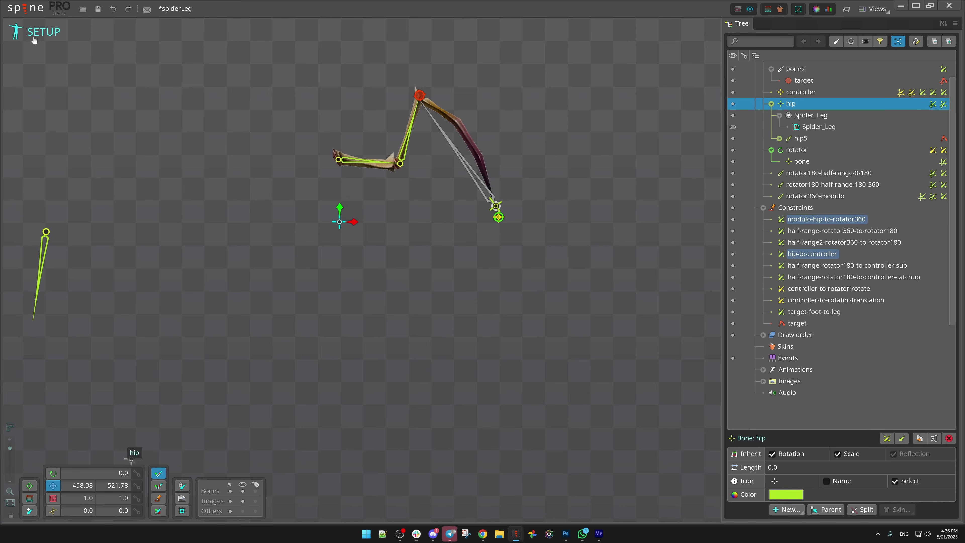
drag(346, 284, 402, 340)
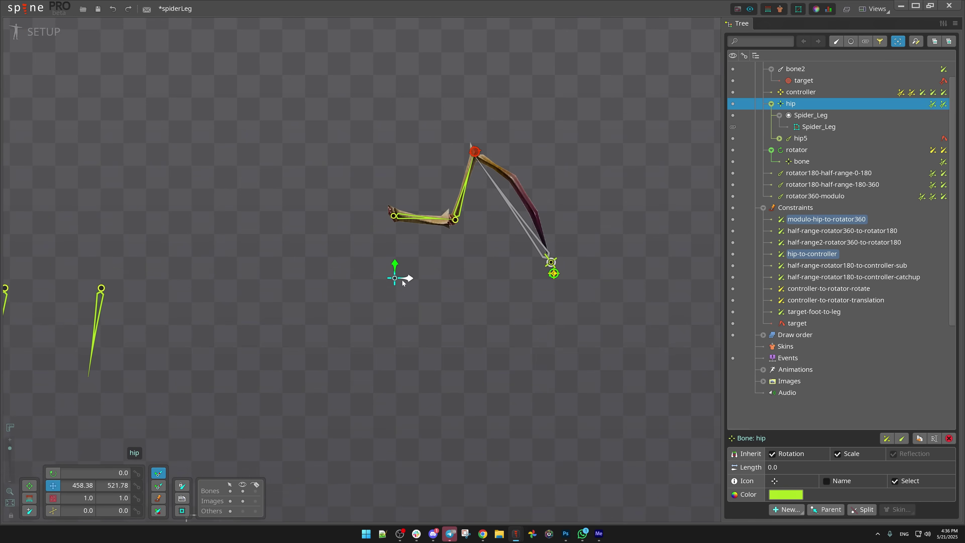
drag(393, 280, 419, 335)
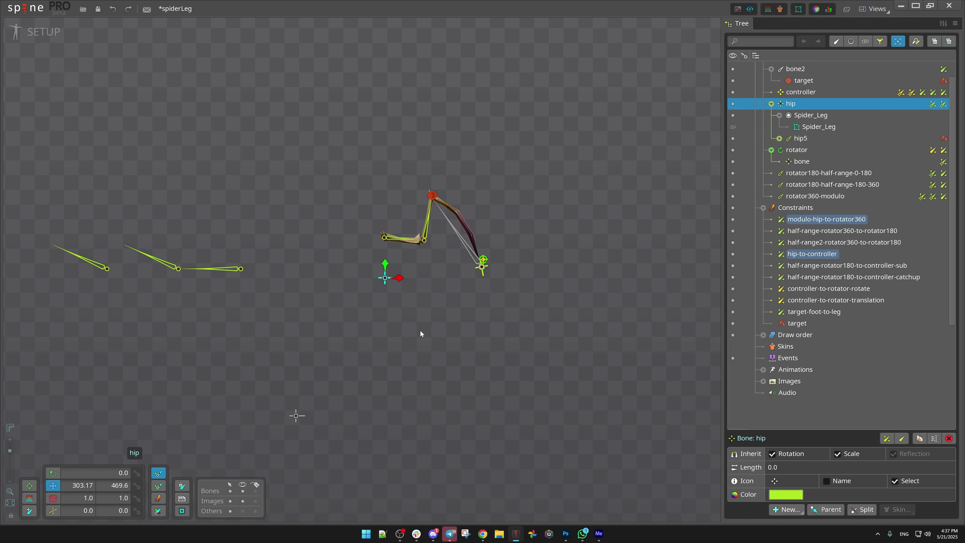